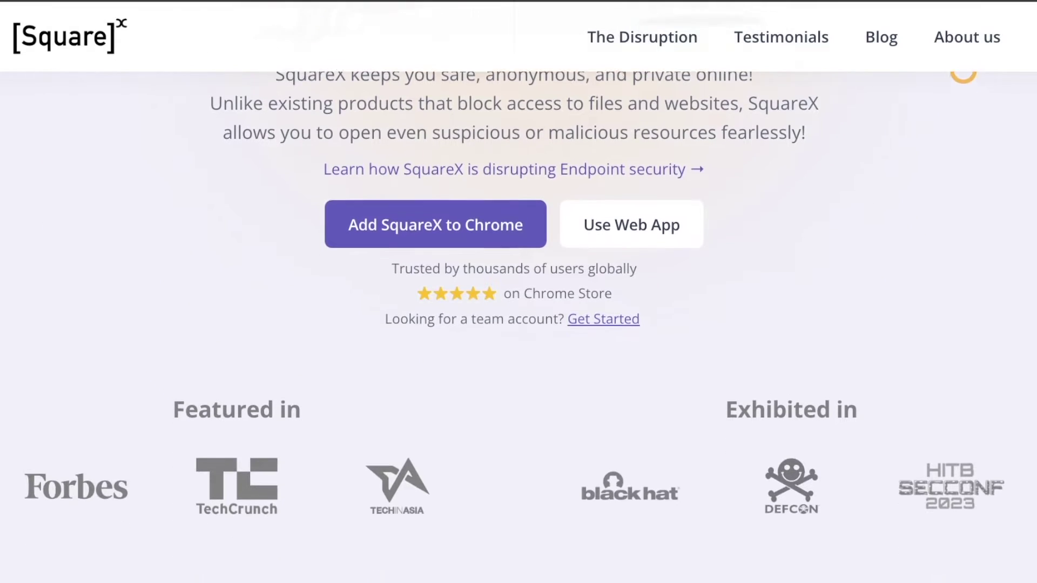
Step: Add SquareX to Chrome, sign up with a Google account, and open the SquareX extension panel
scroll(518, 324, down, 5)
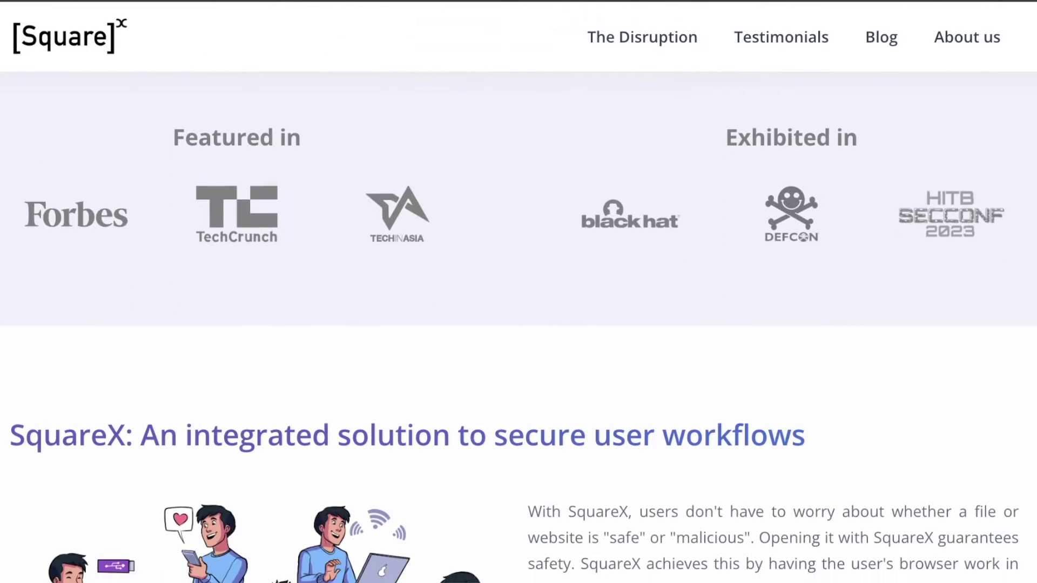
scroll(518, 324, down, 6)
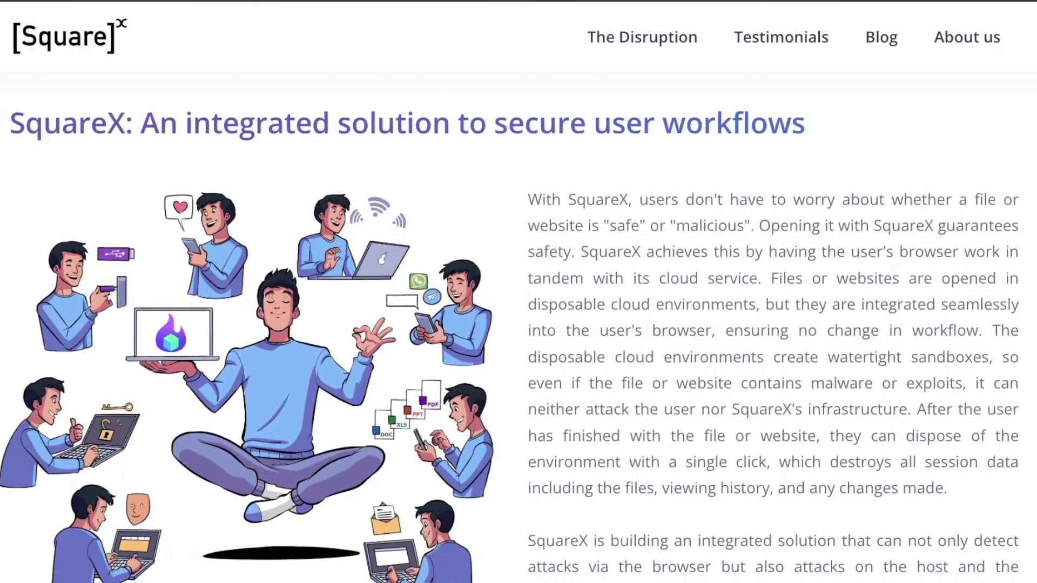
scroll(518, 324, down, 5)
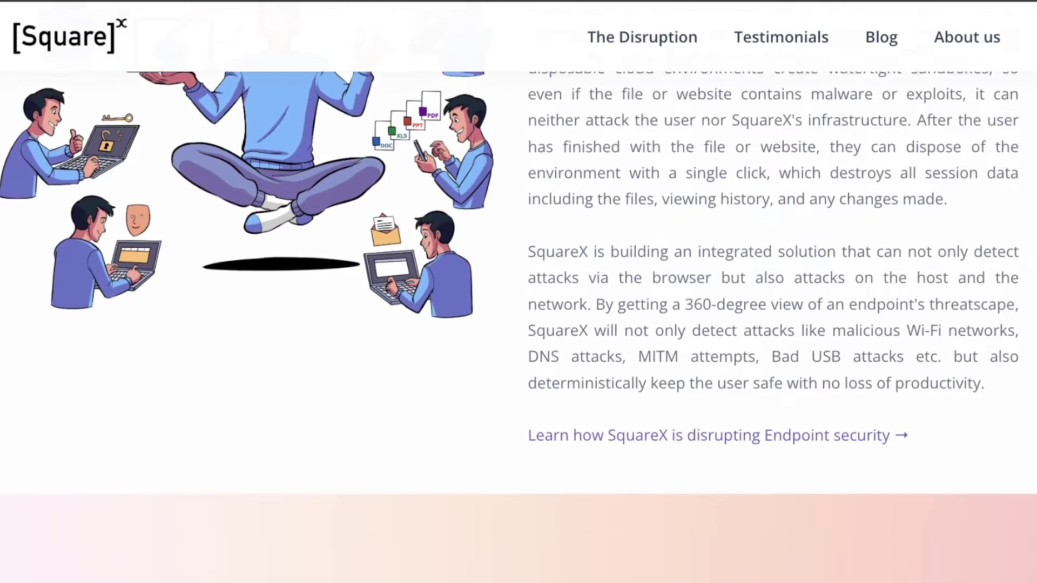
scroll(518, 324, down, 5)
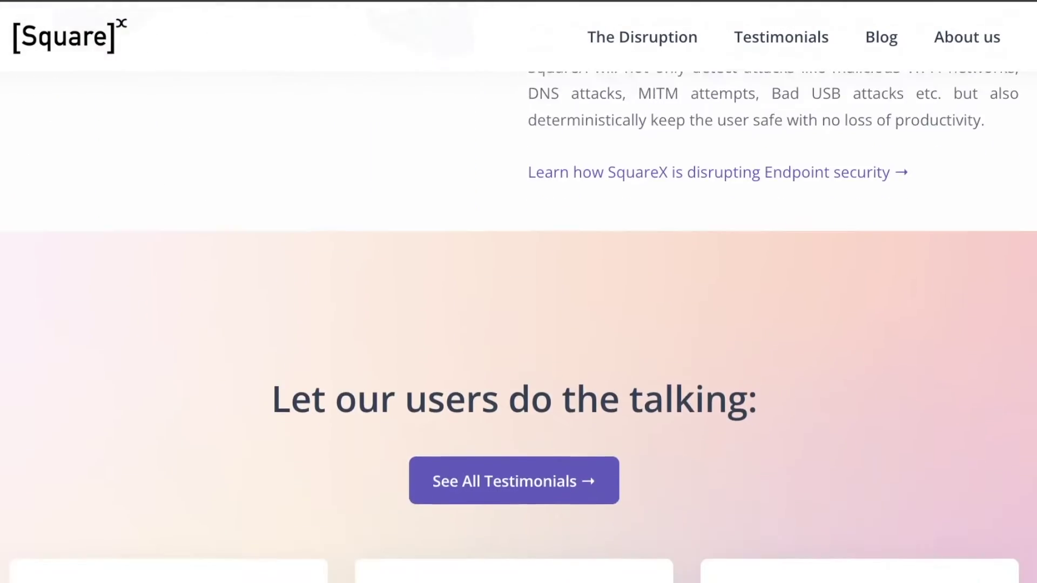
scroll(518, 324, down, 5)
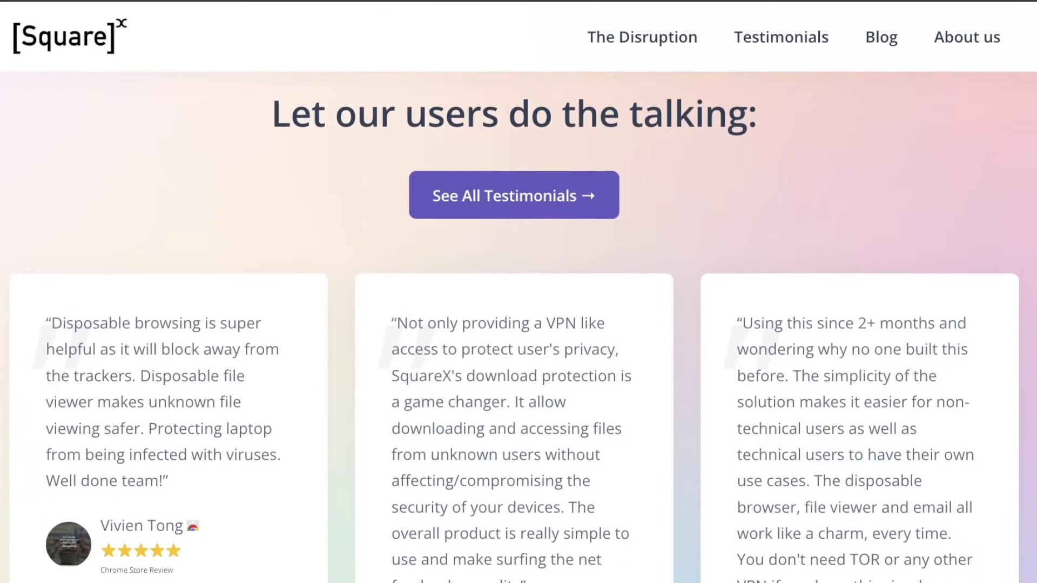
scroll(519, 324, down, 6)
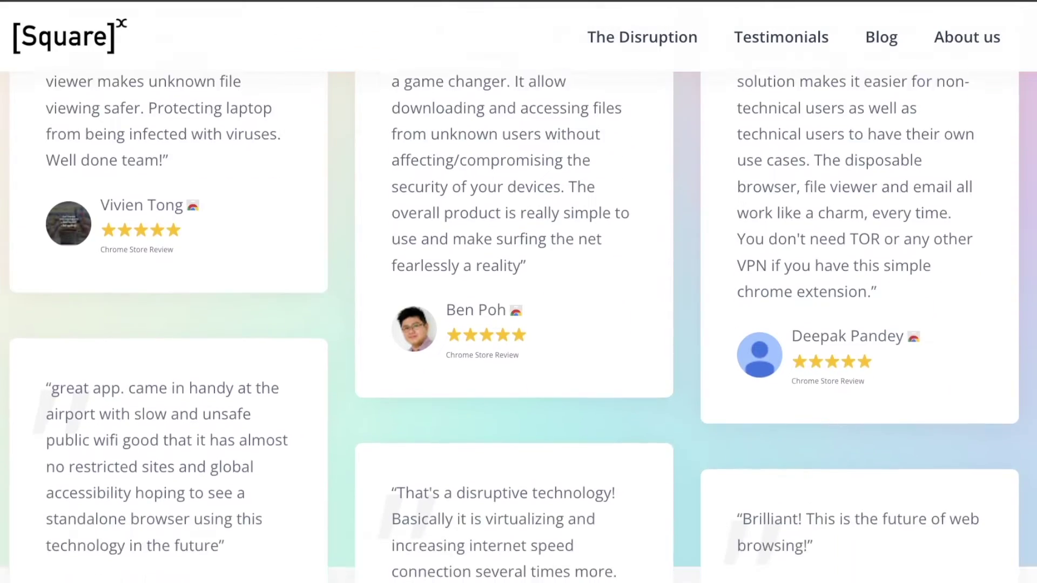
scroll(518, 324, down, 2)
scroll(518, 324, up, 4)
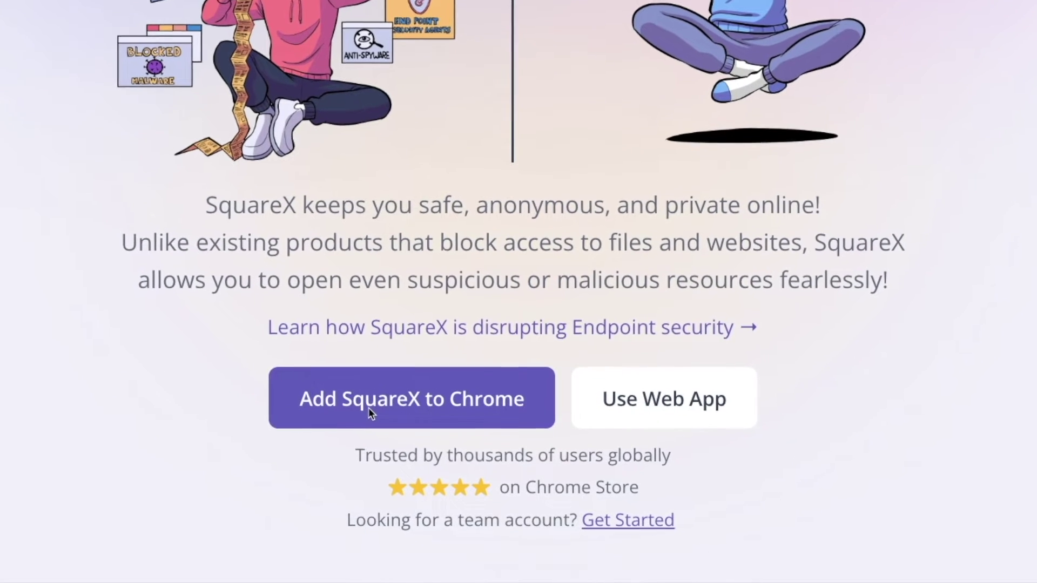
click(366, 405)
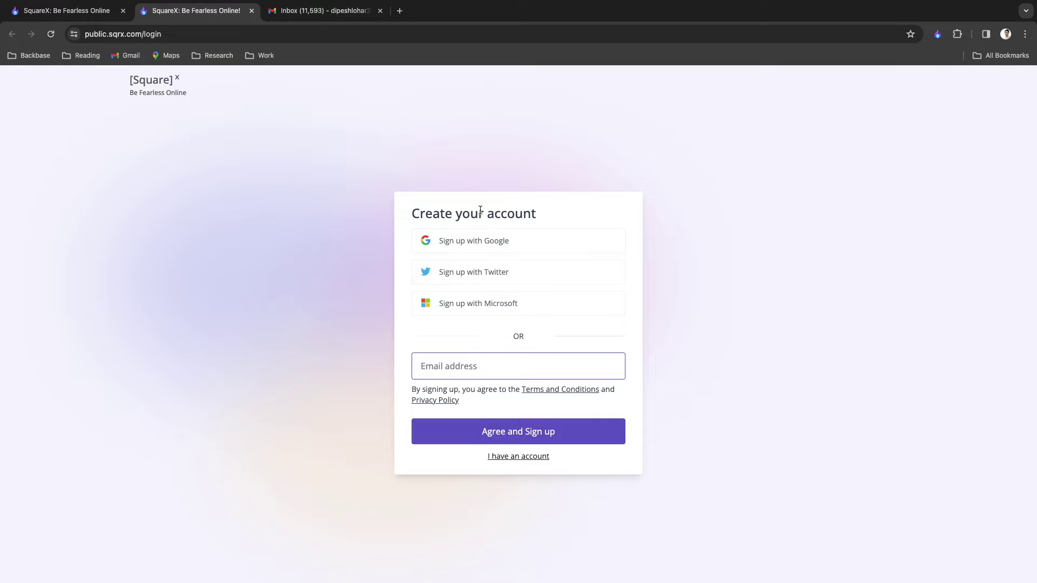
click(455, 241)
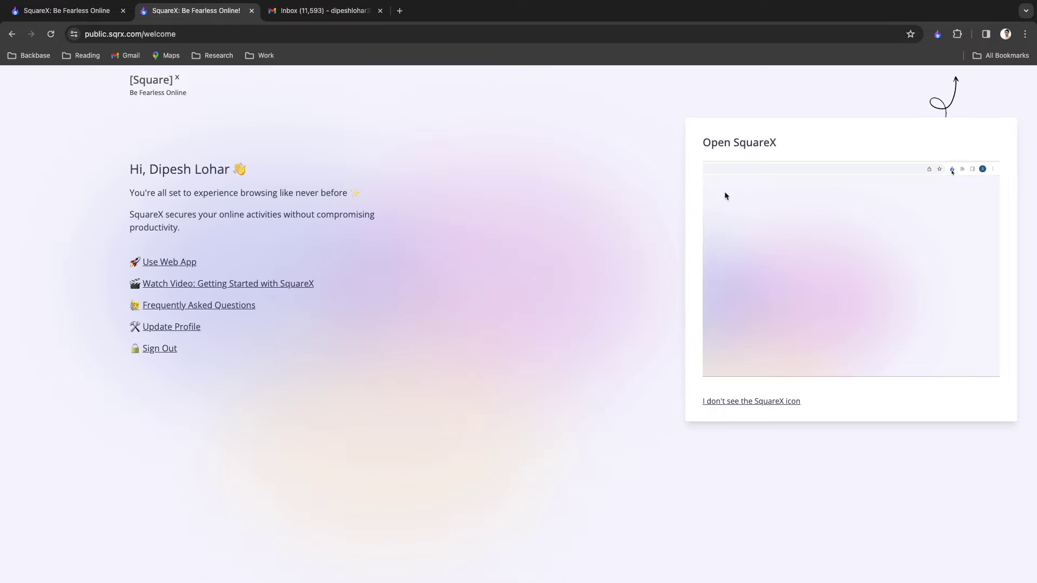
click(938, 35)
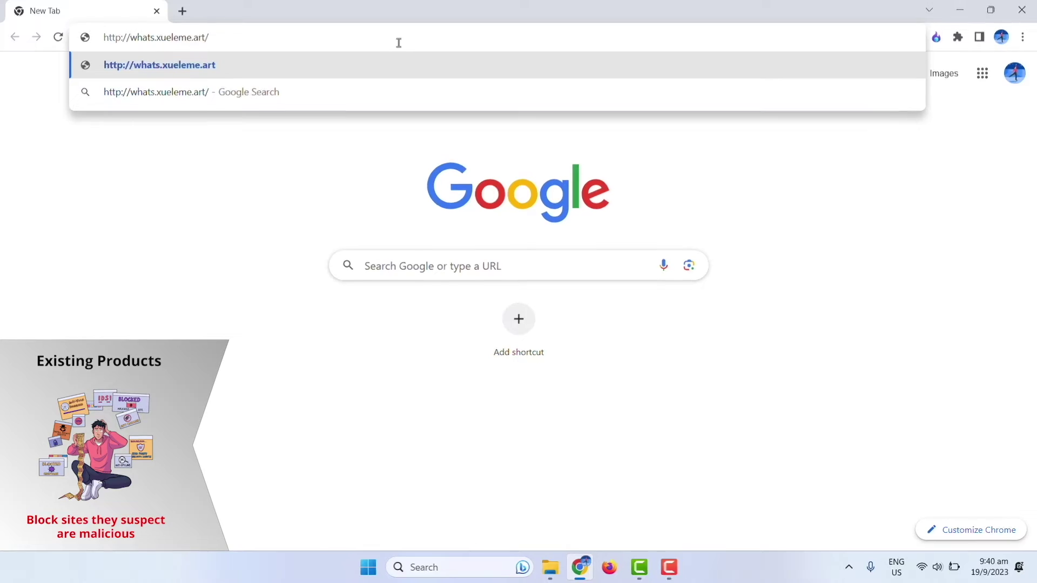
Step: Start a disposable browser with Australia selected as the browsing country
key(Return)
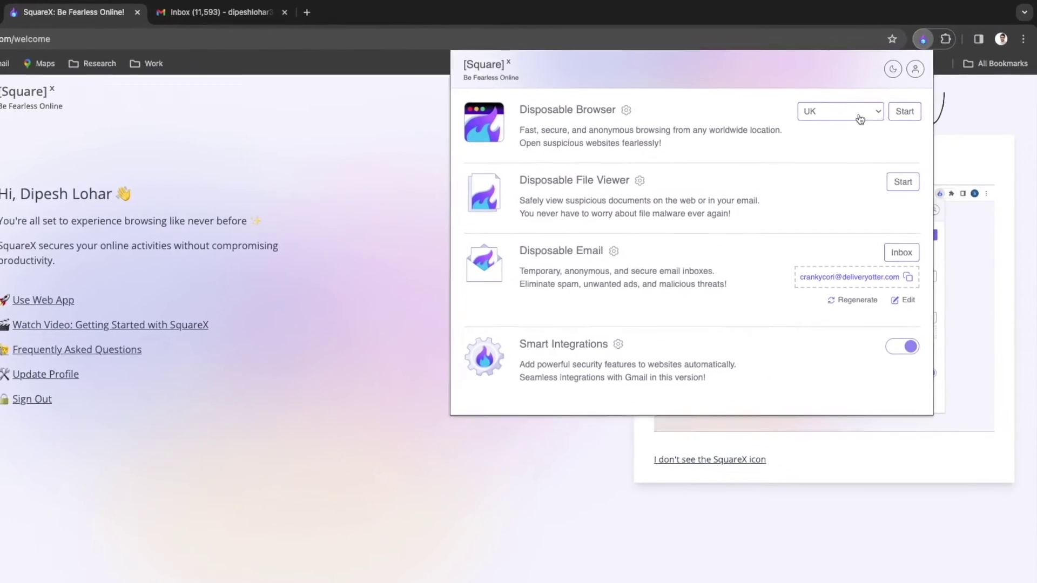
click(875, 103)
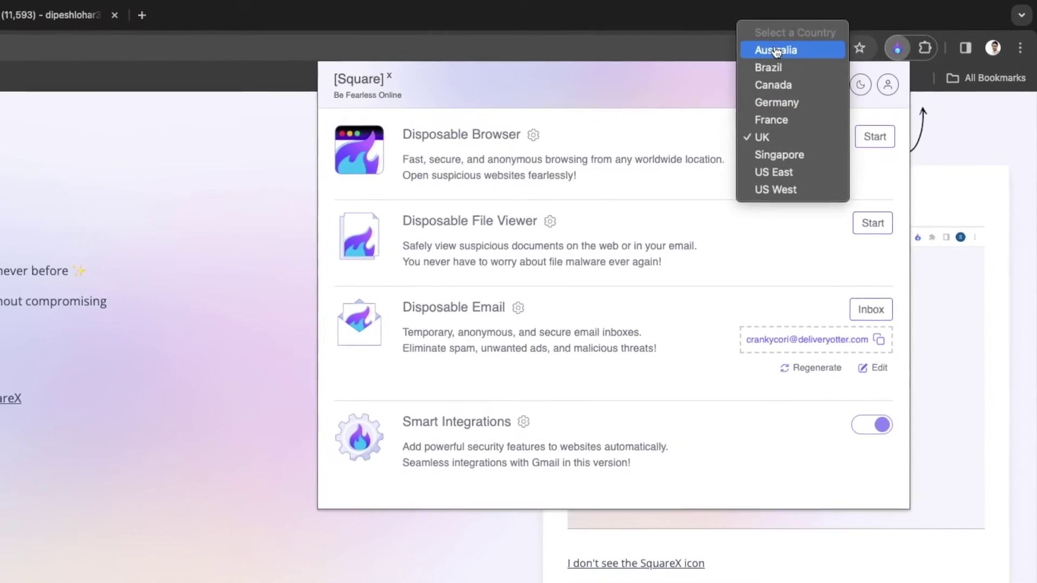
click(760, 54)
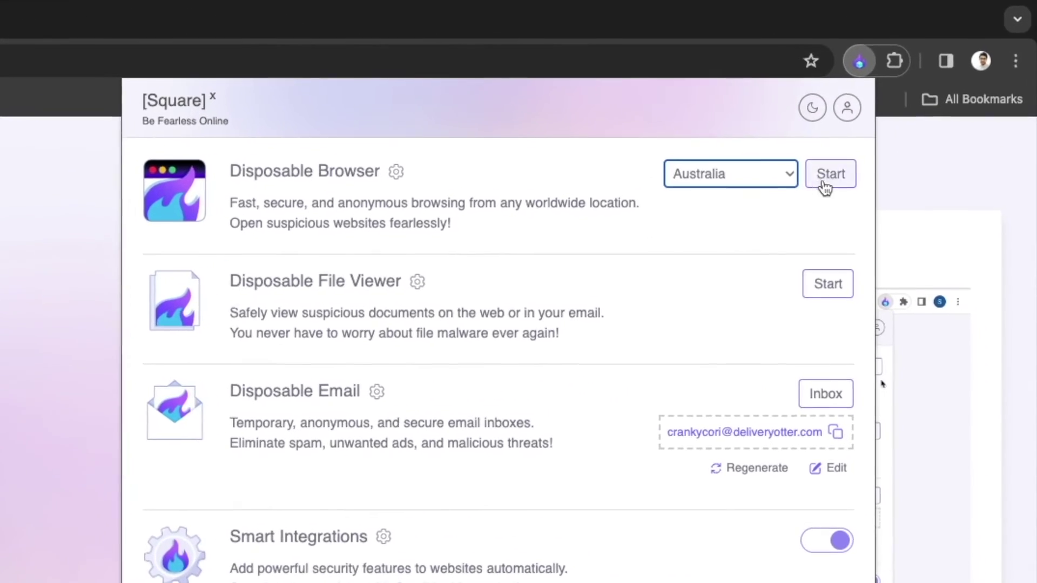
click(822, 183)
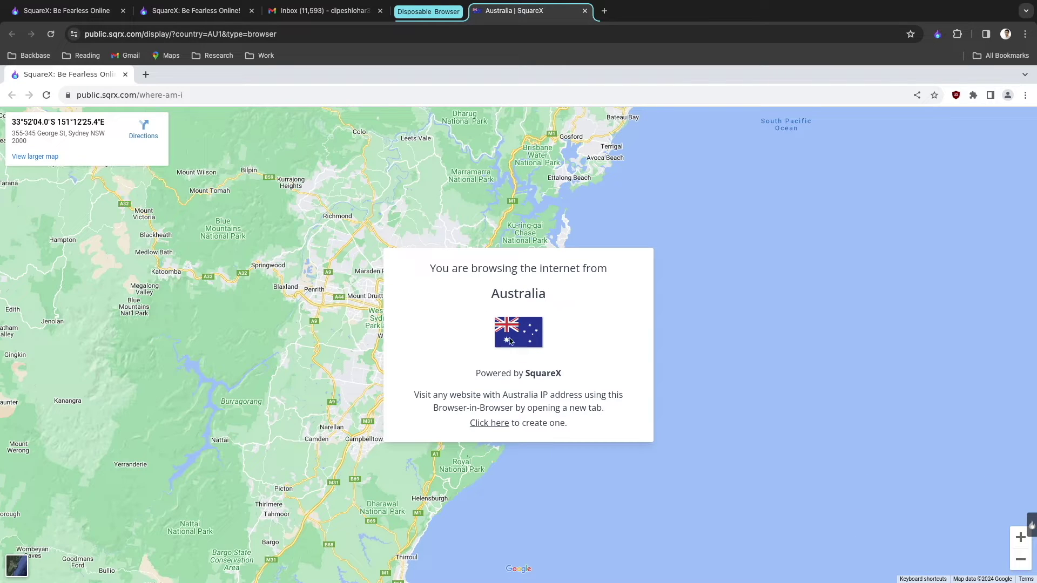
Step: Search 'what ismy ip addreess' in the disposable browser and open the whatismyipaddress.com result
click(194, 102)
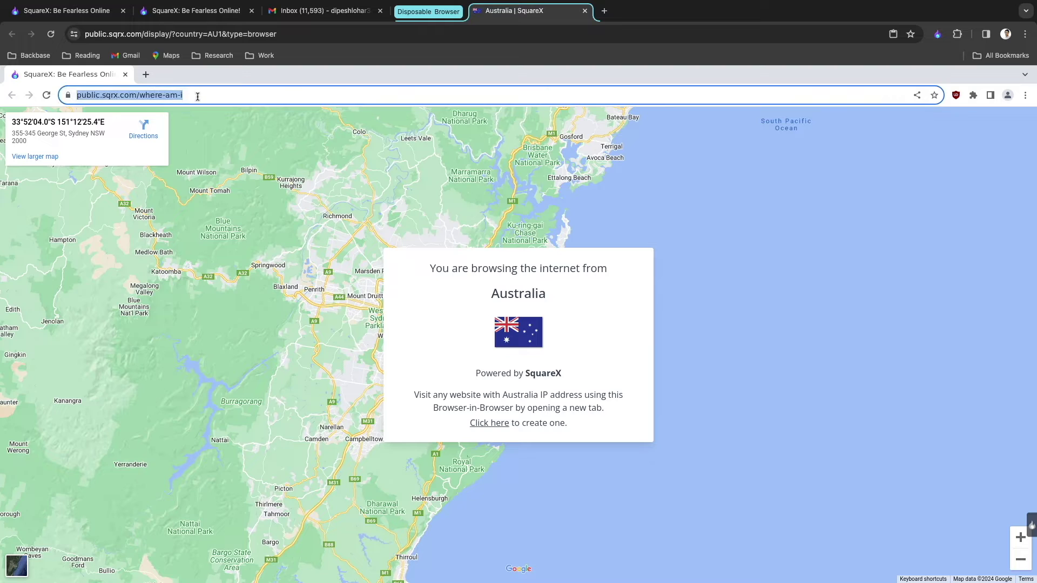
drag(164, 96, 210, 97)
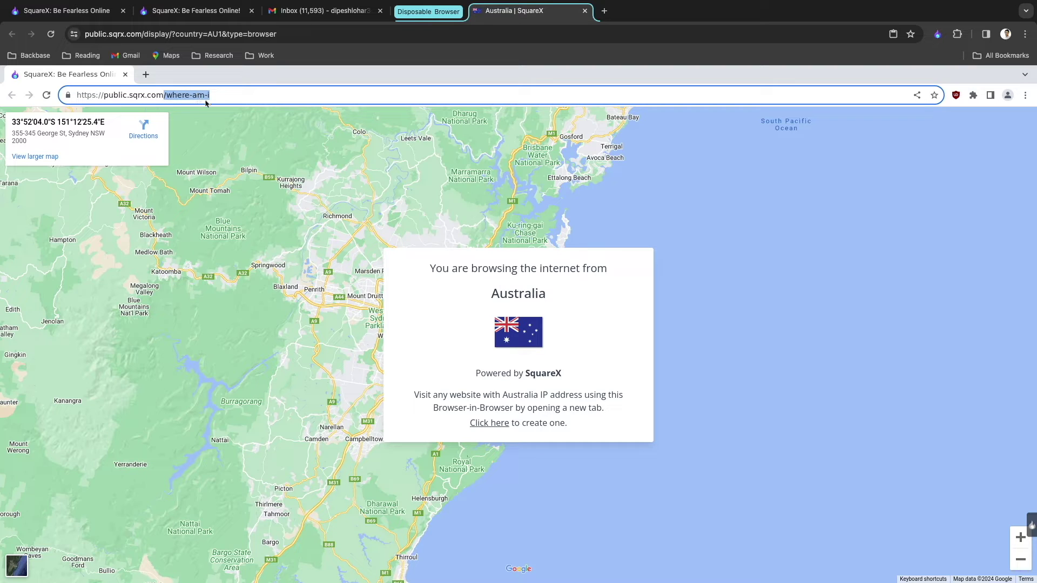
key(ctrl+a)
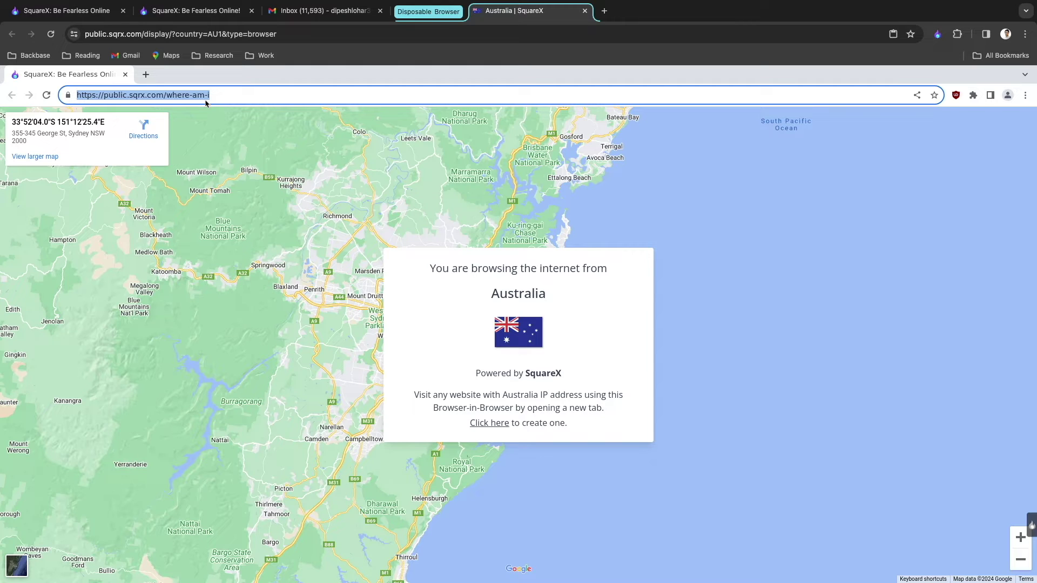
text(what ismy ip addreess)
key(Return)
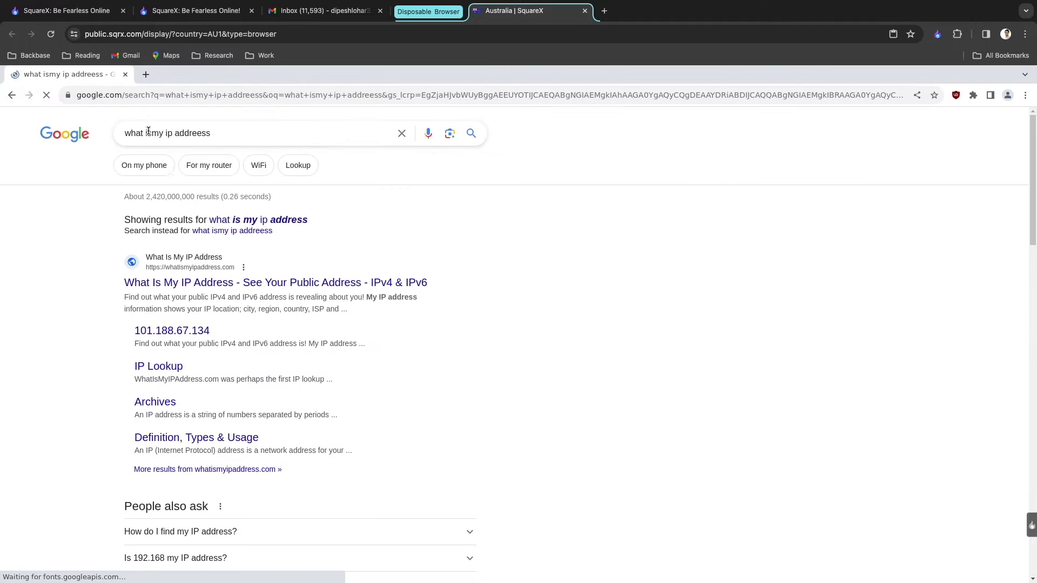
click(169, 285)
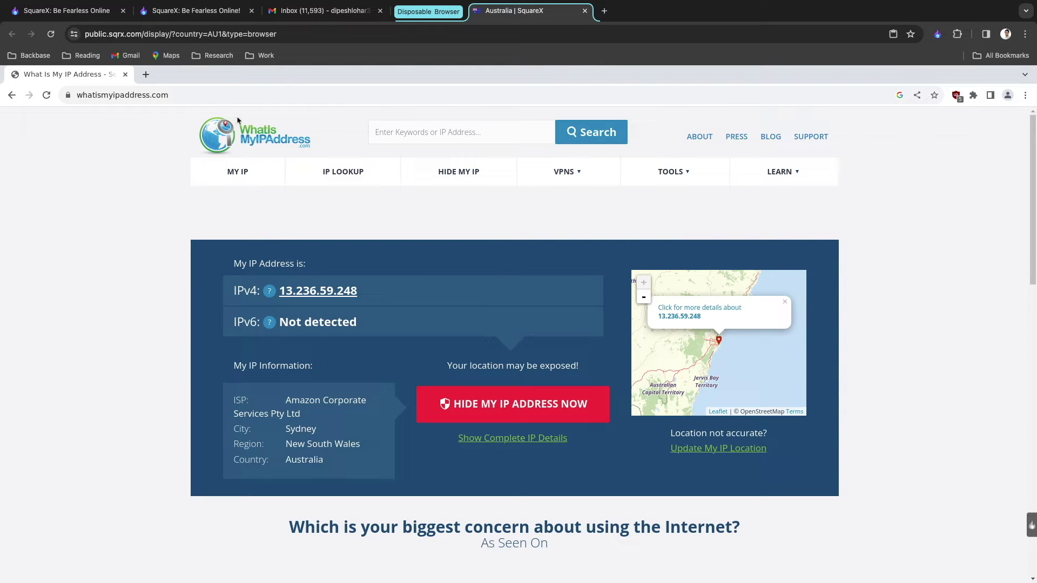
Step: Slide out the disposable browser's control panel showing Australia and the 07:48 disposal countdown
click(173, 96)
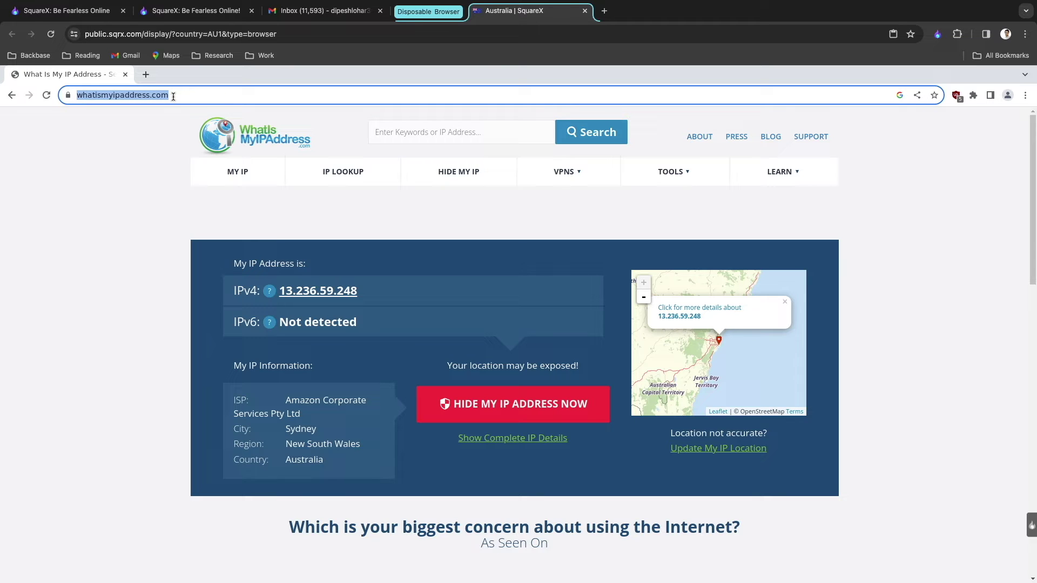
click(1033, 532)
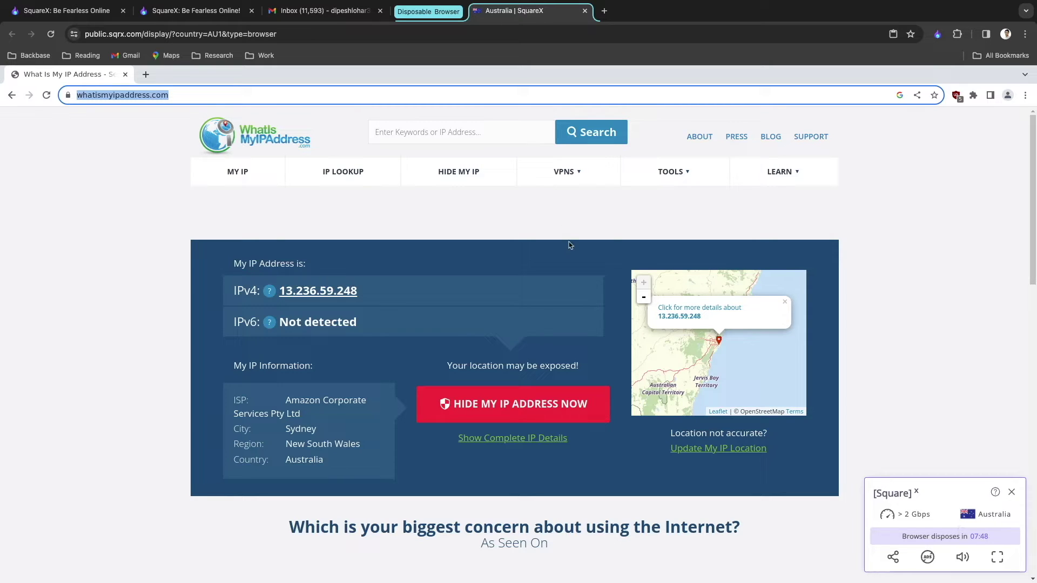
Step: Launch a second disposable browser with Germany as the browsing country
click(933, 31)
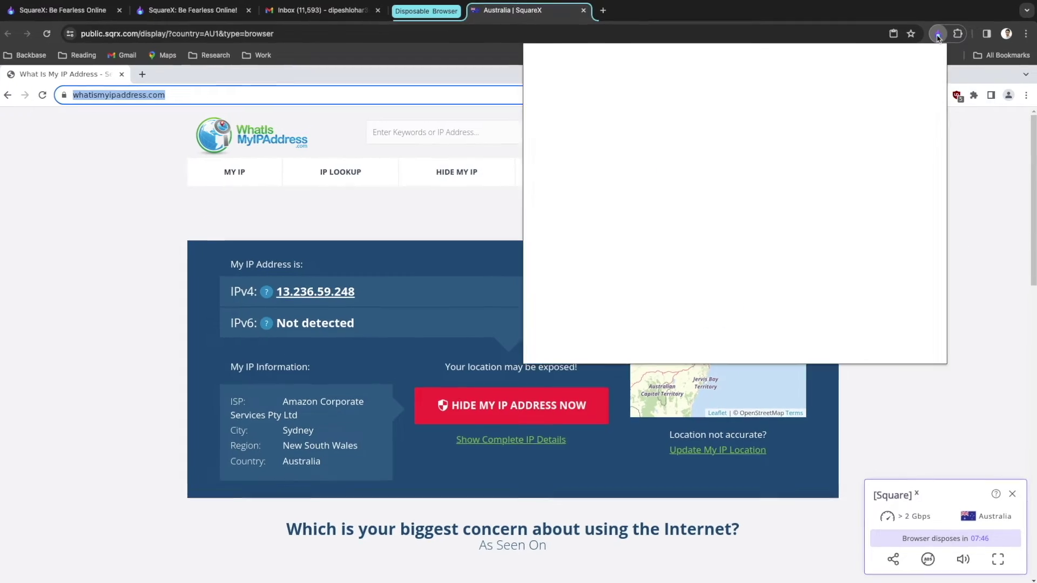
click(850, 100)
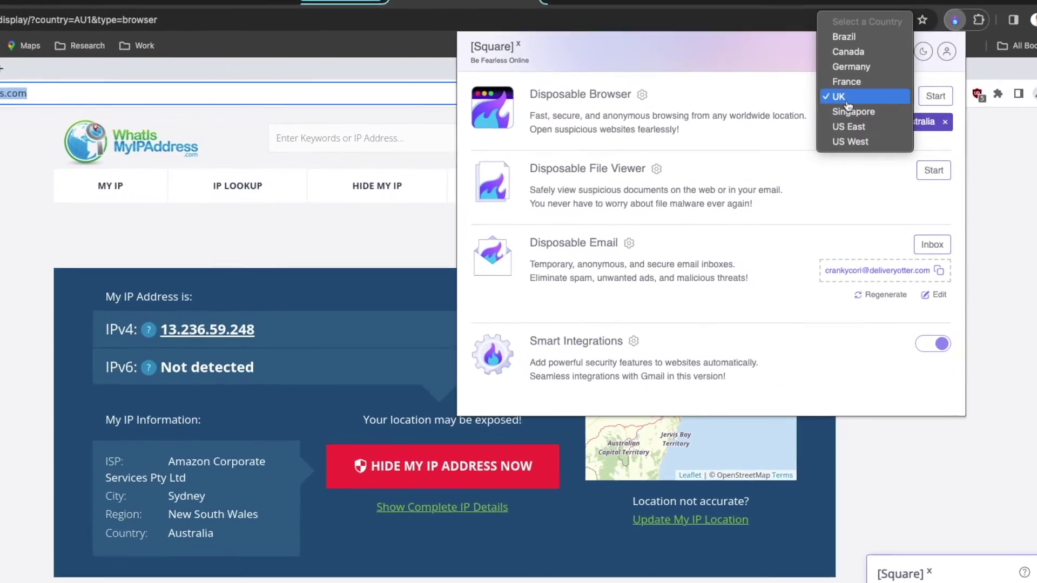
click(857, 70)
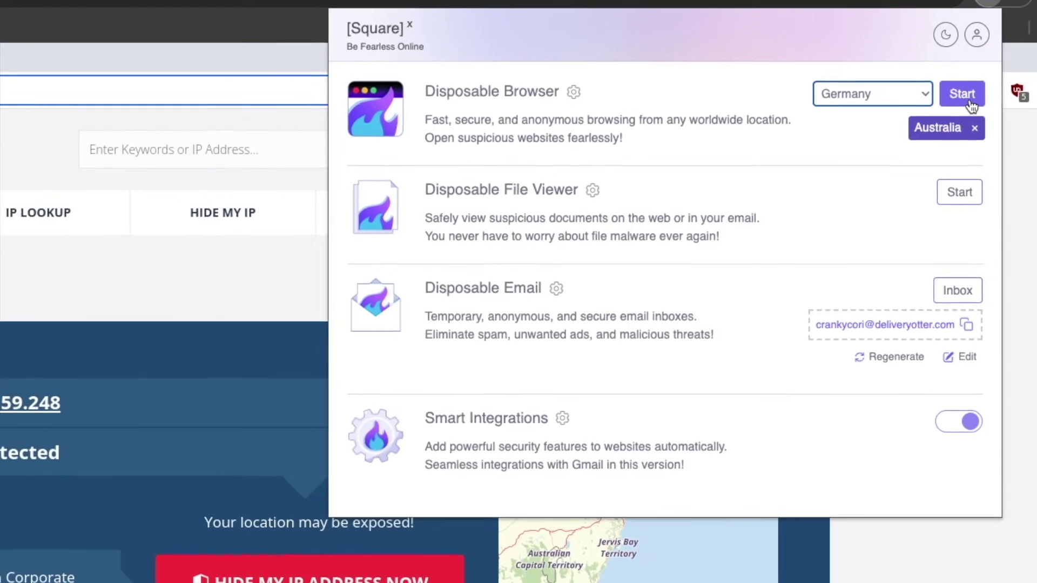
click(953, 94)
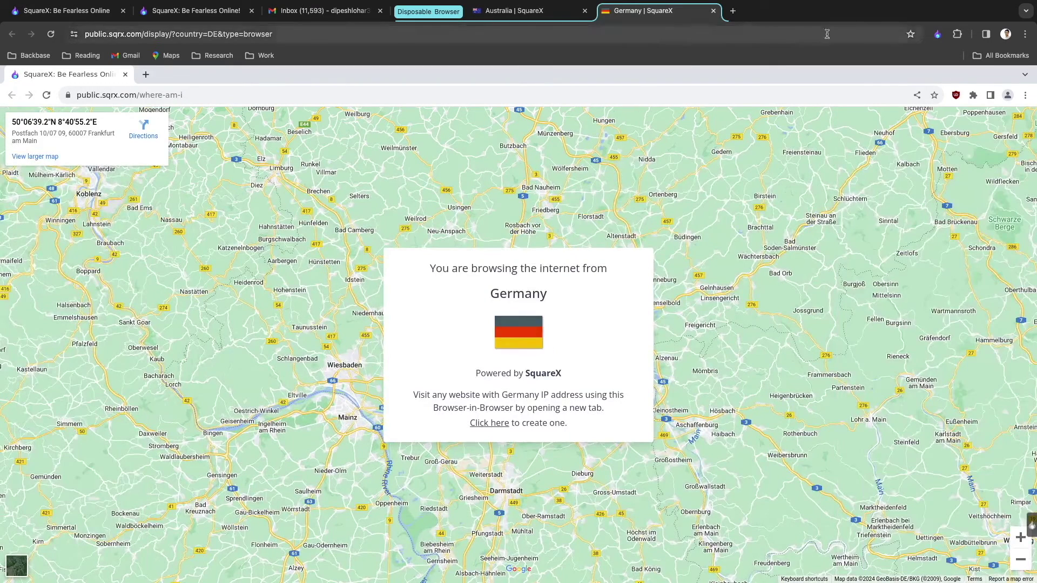
Step: End the Australia session from the SquareX panel, check its disposed tab, then return to Germany
click(938, 34)
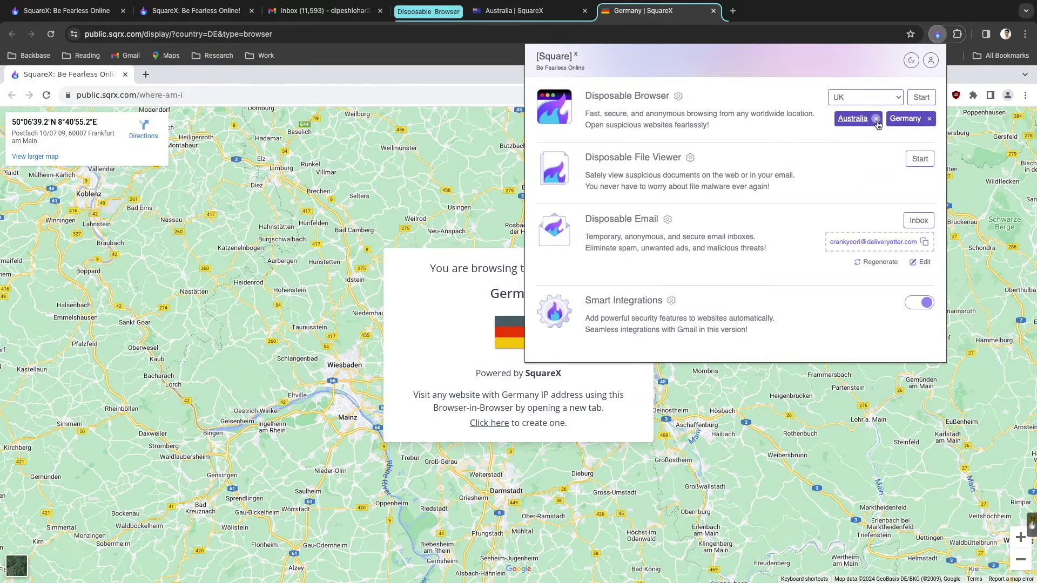
click(876, 118)
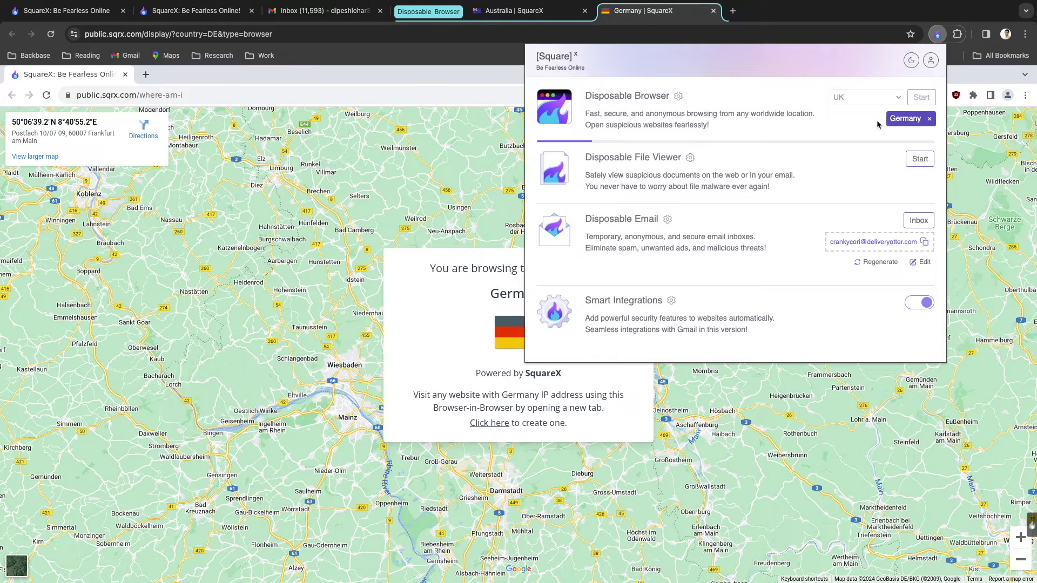
click(532, 16)
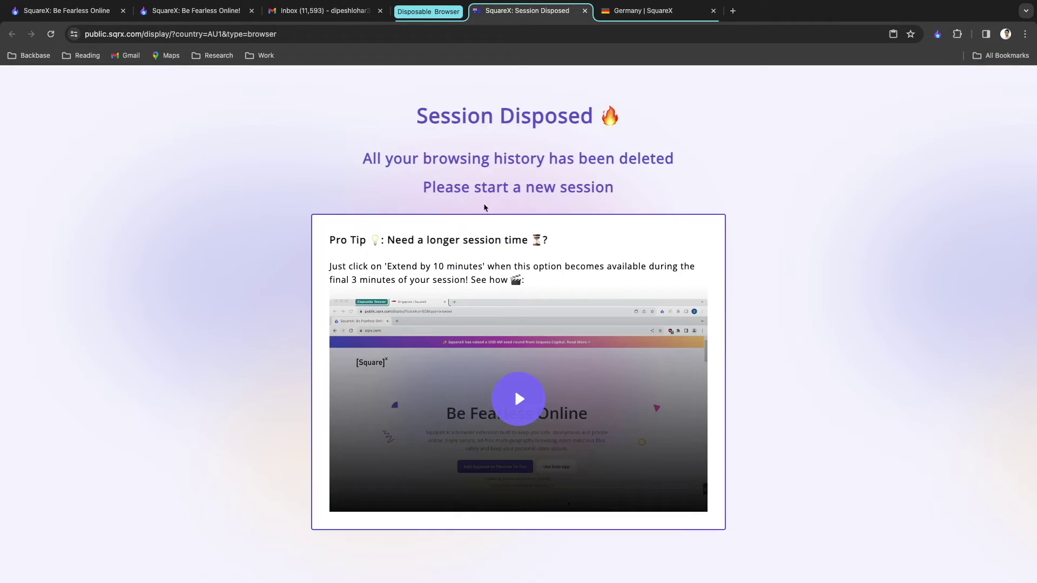
click(632, 16)
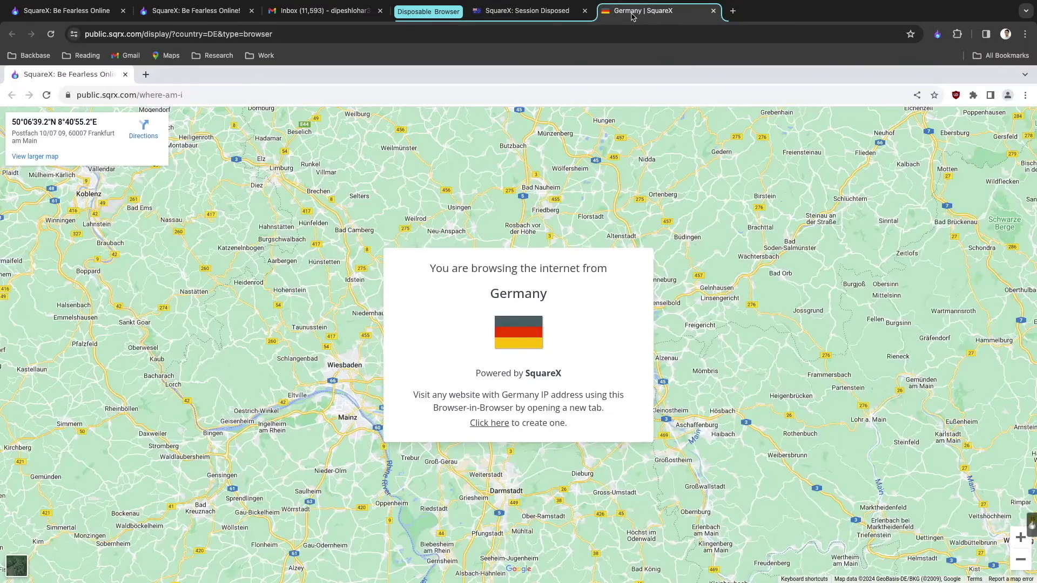
click(938, 35)
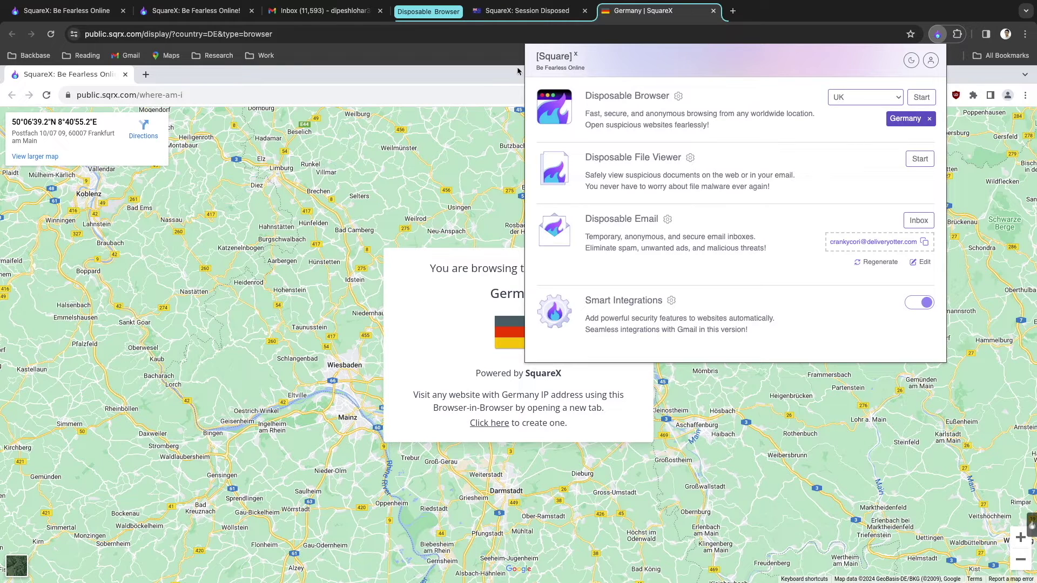
Step: Open the Unknown Attachment email's PDF in SquareX via Germany from its right-click menu
click(331, 16)
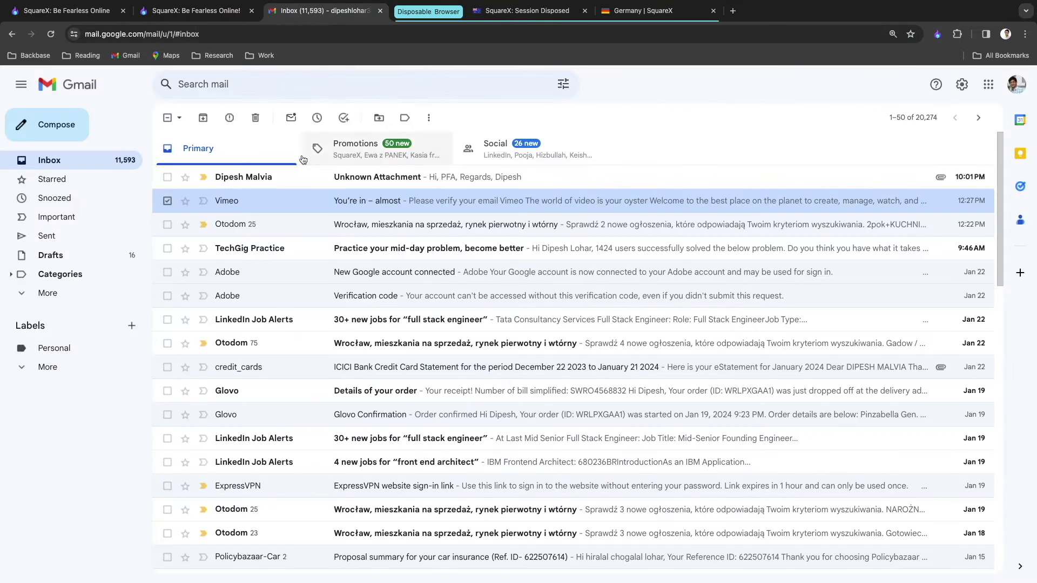
click(366, 183)
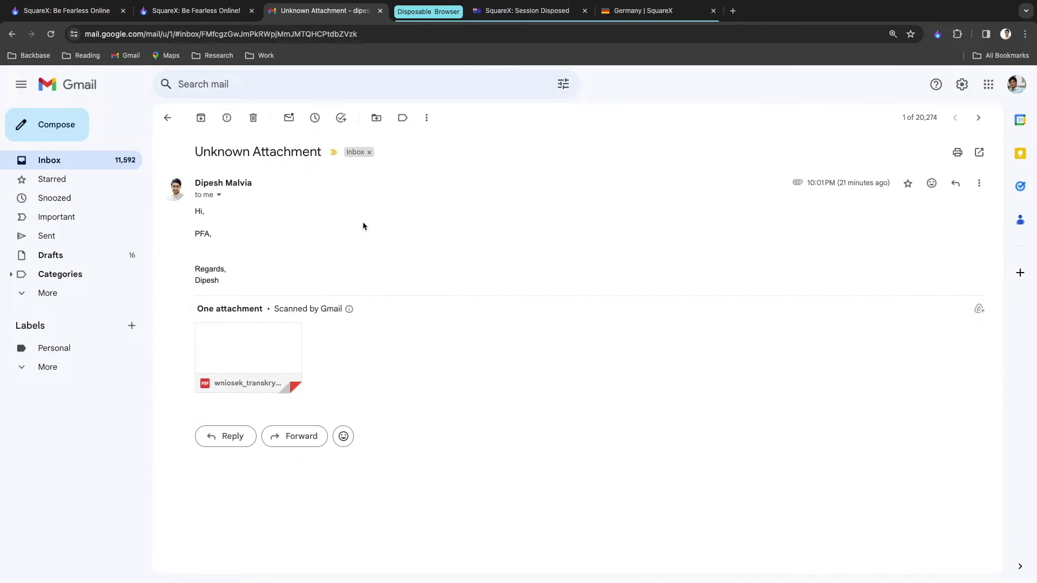
right_click(270, 340)
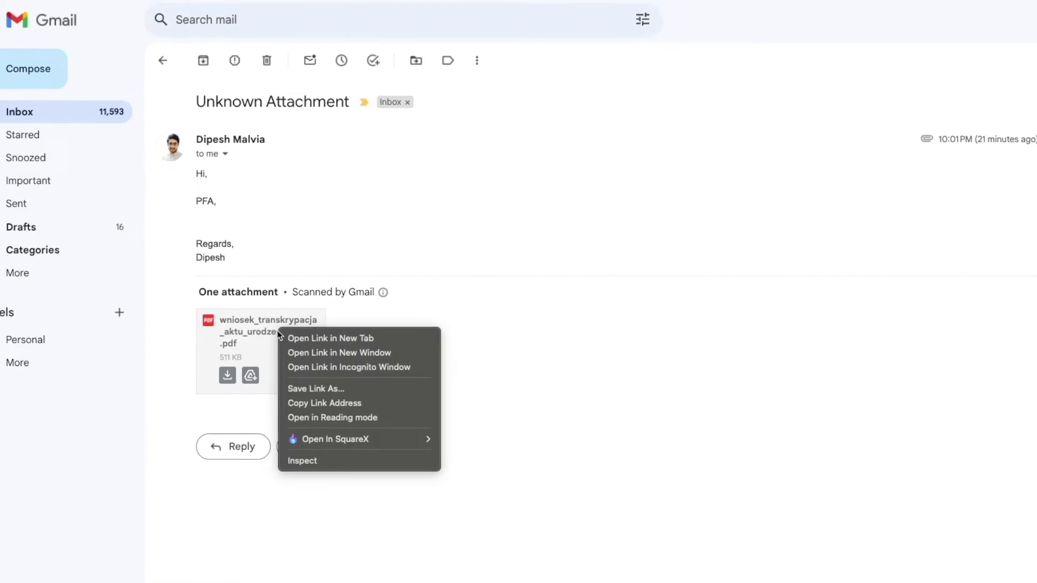
mouse_move(344, 441)
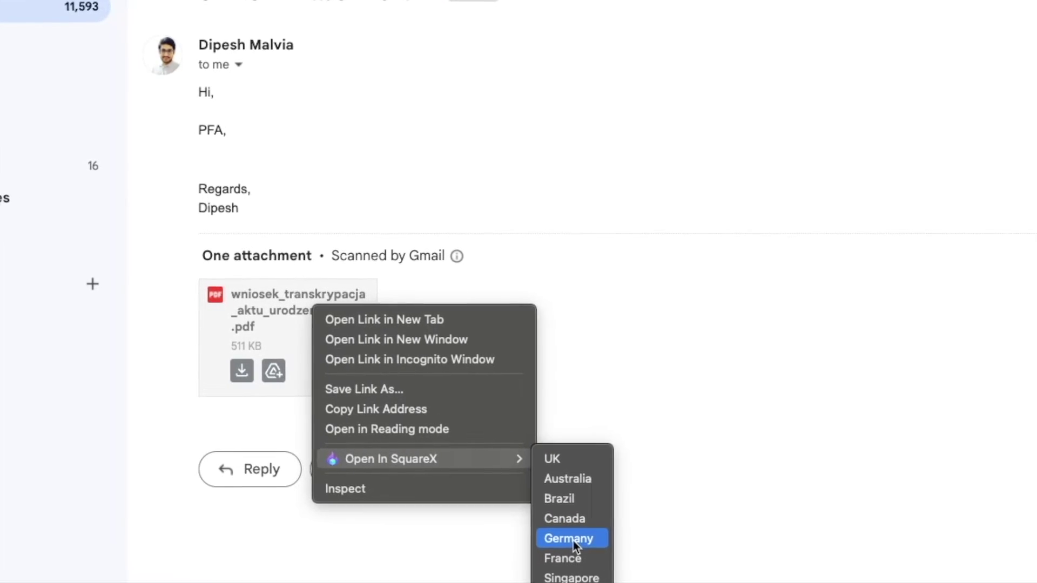
click(573, 540)
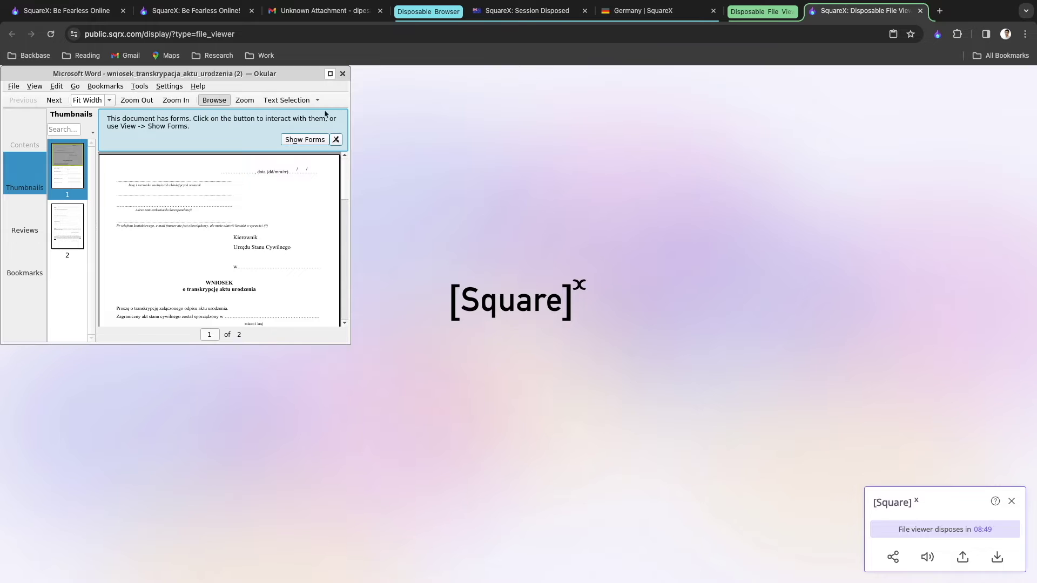
Step: Maximize the Okular window, scroll the birth-record form, and return to the Disposable File Viewer tab
click(330, 73)
scroll(390, 284, down, 3)
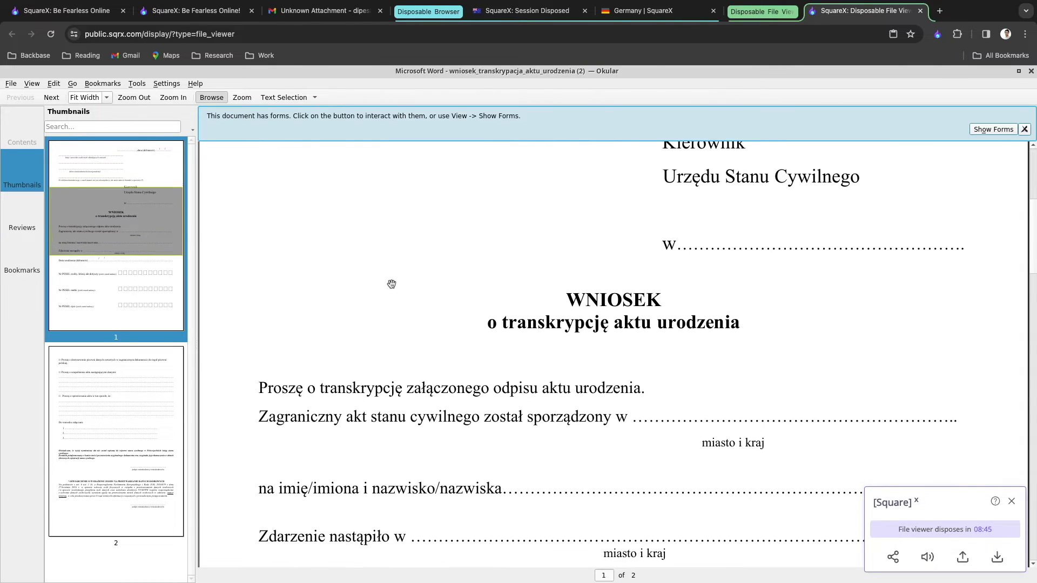
scroll(390, 283, up, 5)
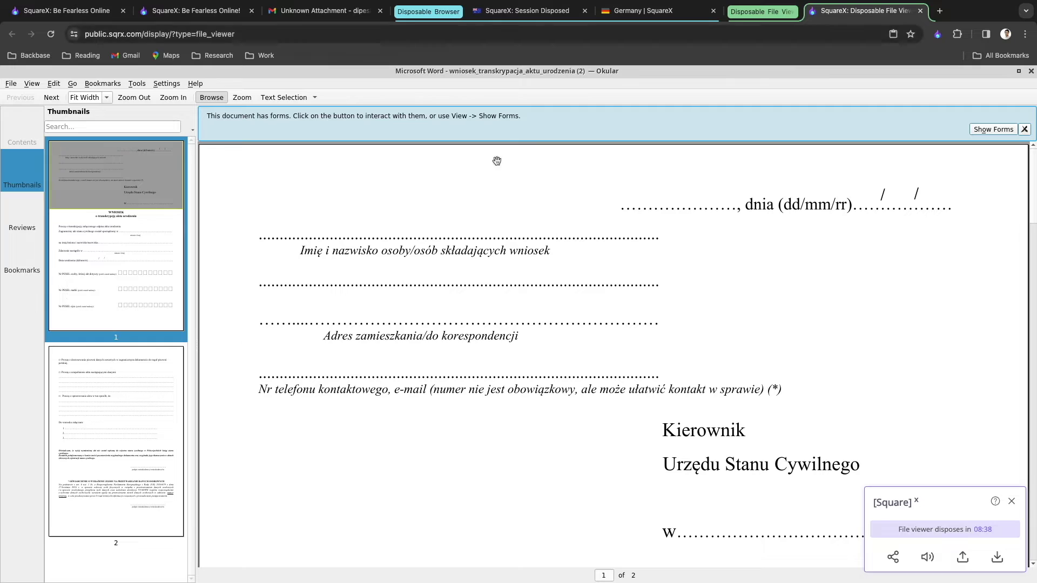
click(776, 19)
click(776, 17)
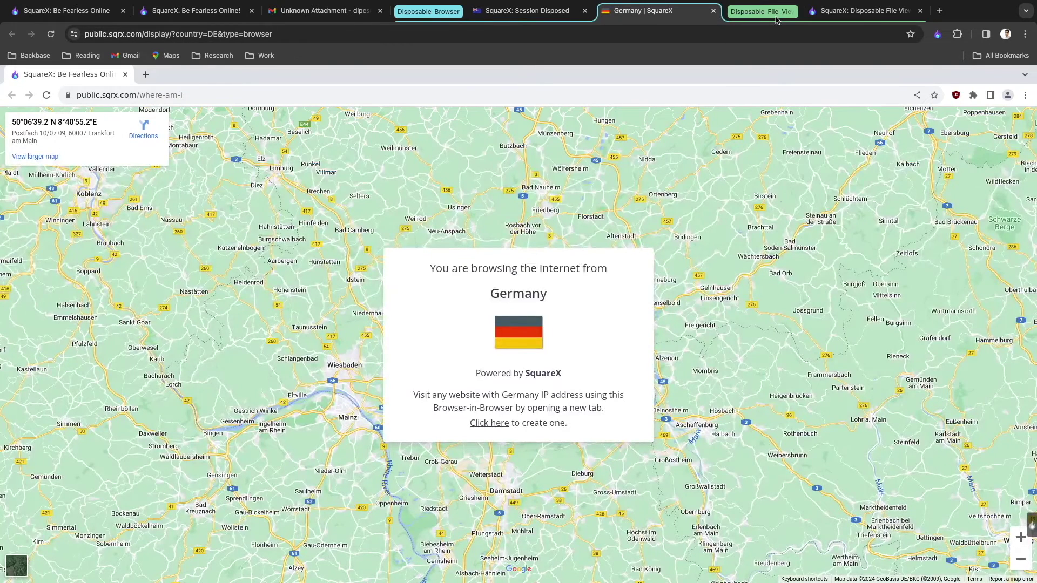
click(864, 11)
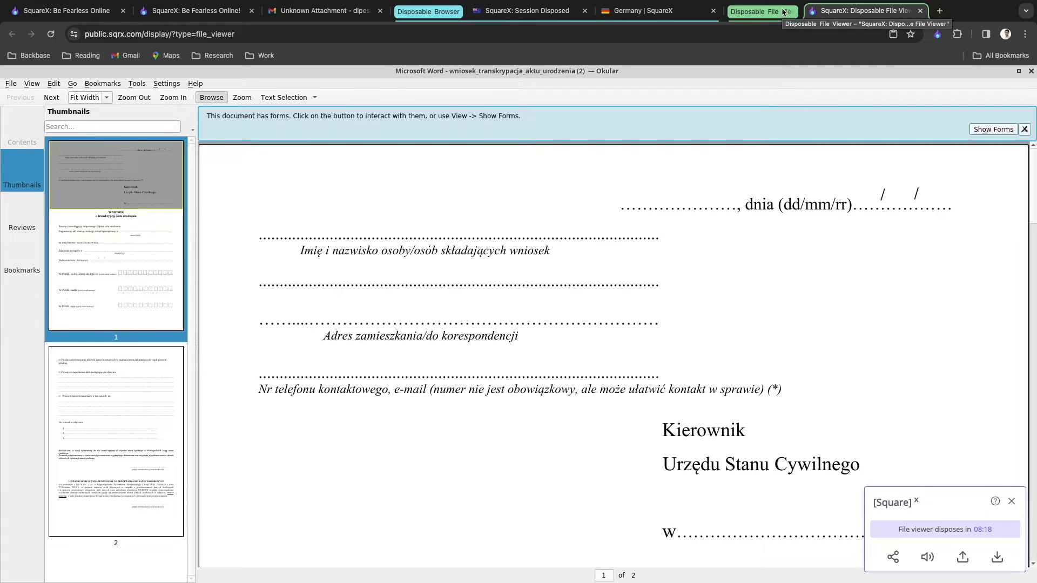
Step: Dispose of the file viewer session from the SquareX panel, then reopen the panel
click(937, 34)
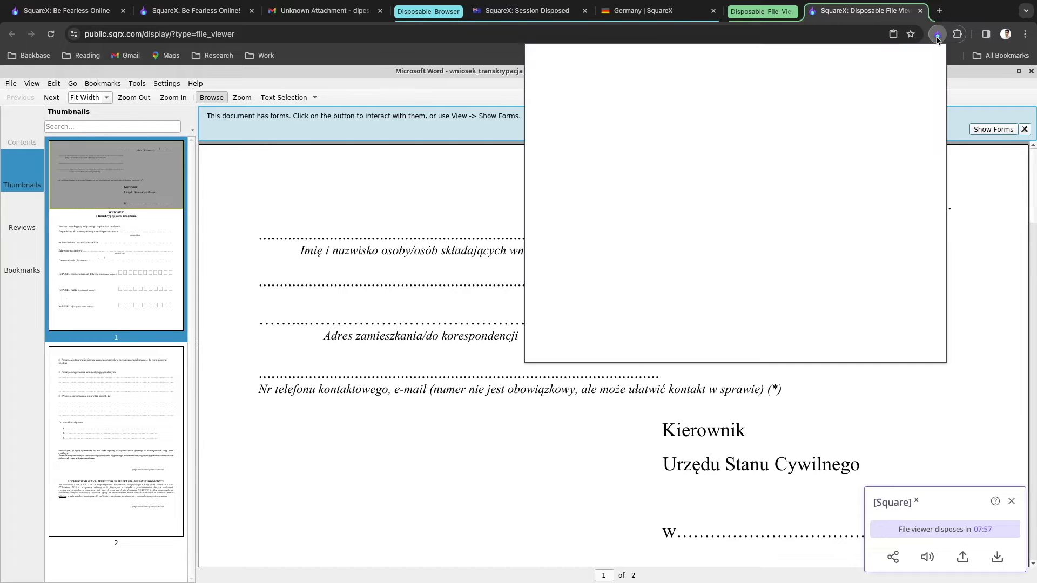
click(913, 160)
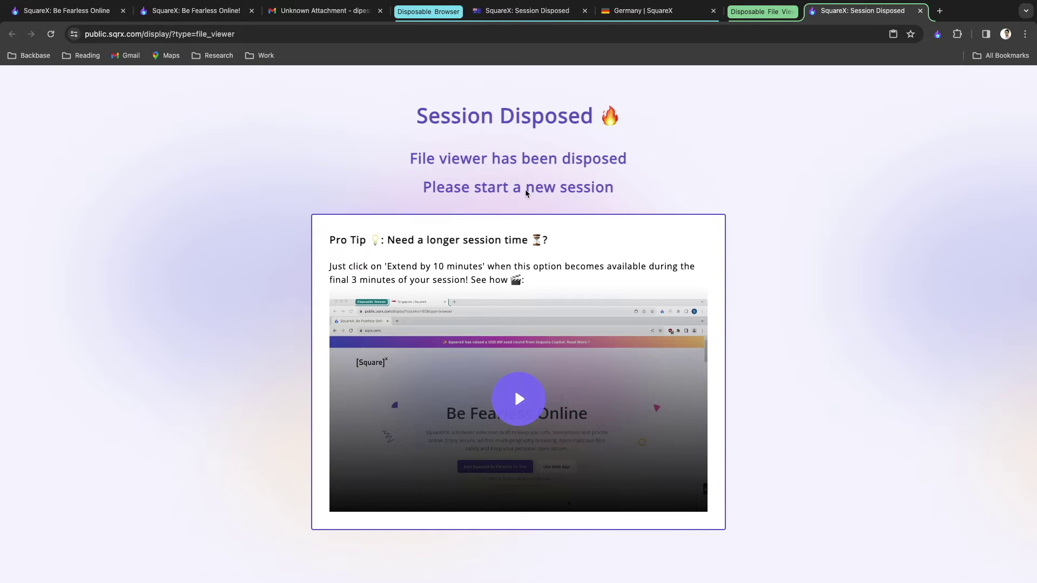
click(936, 34)
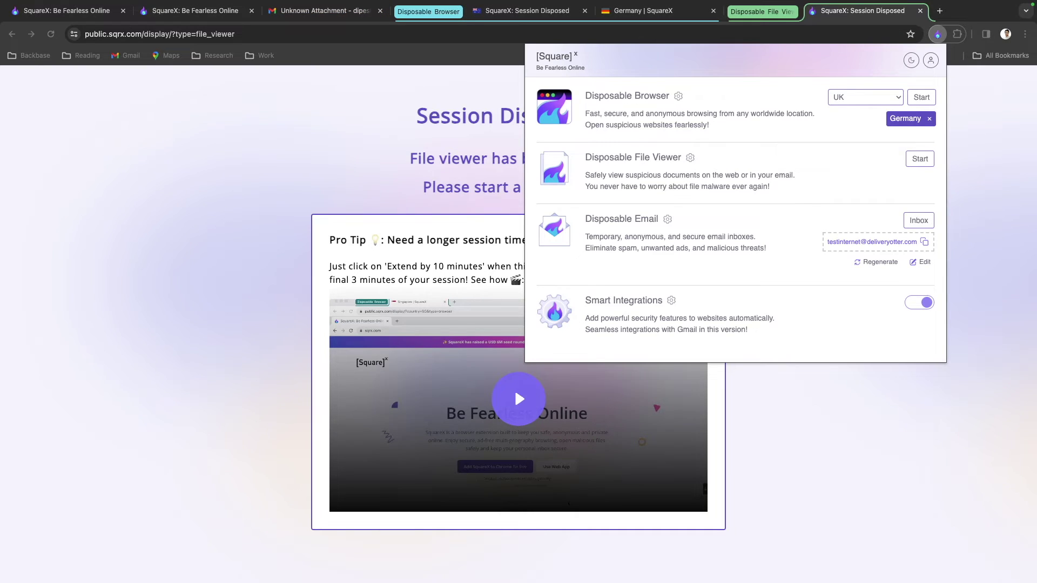
Step: View Gmail's Promotions category, then return to the Session Disposed tab with the SquareX panel open
click(318, 10)
click(165, 115)
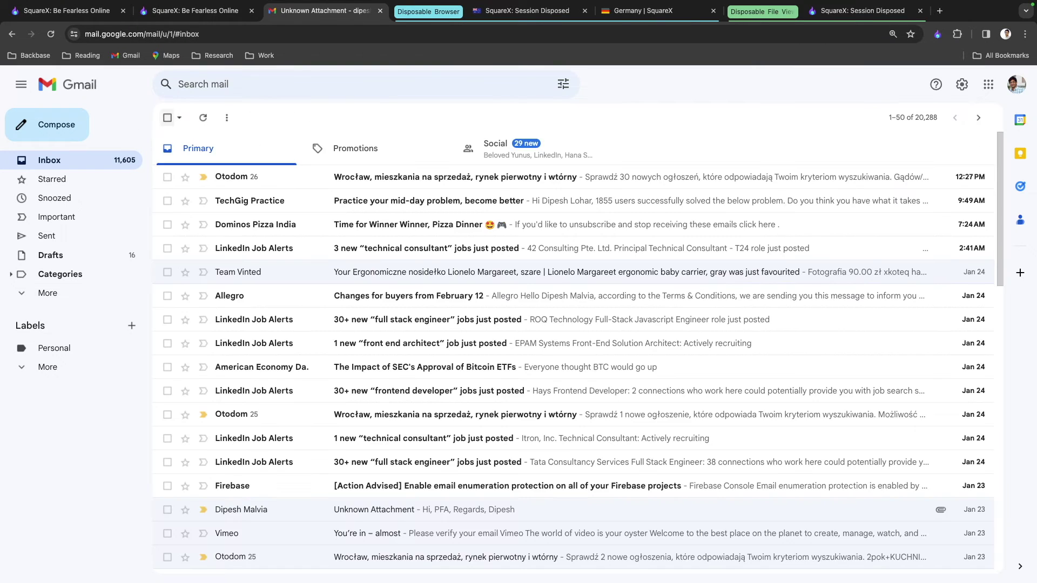
click(355, 148)
scroll(572, 351, down, 3)
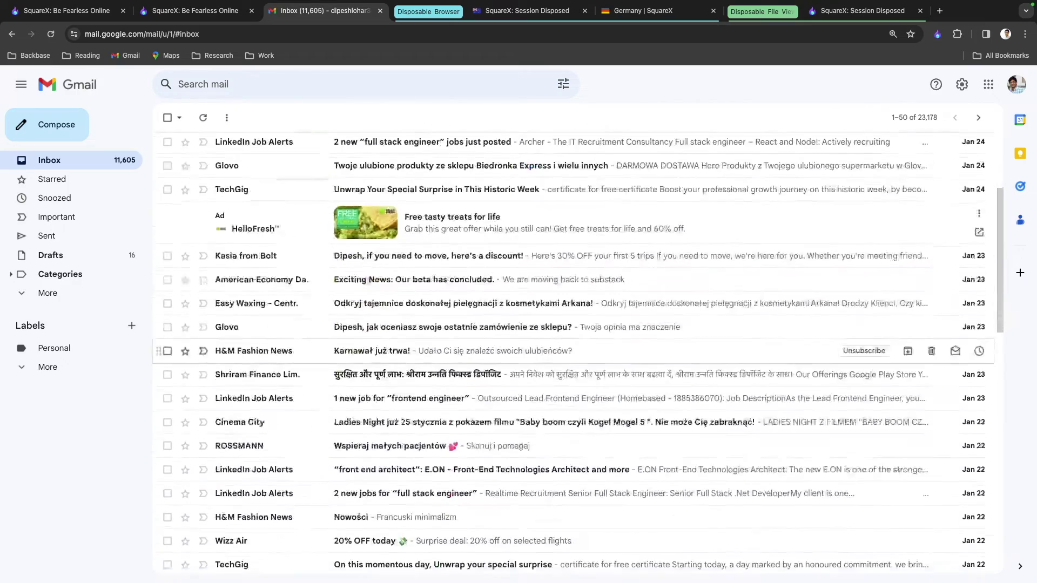
scroll(572, 350, down, 3)
scroll(572, 452, up, 6)
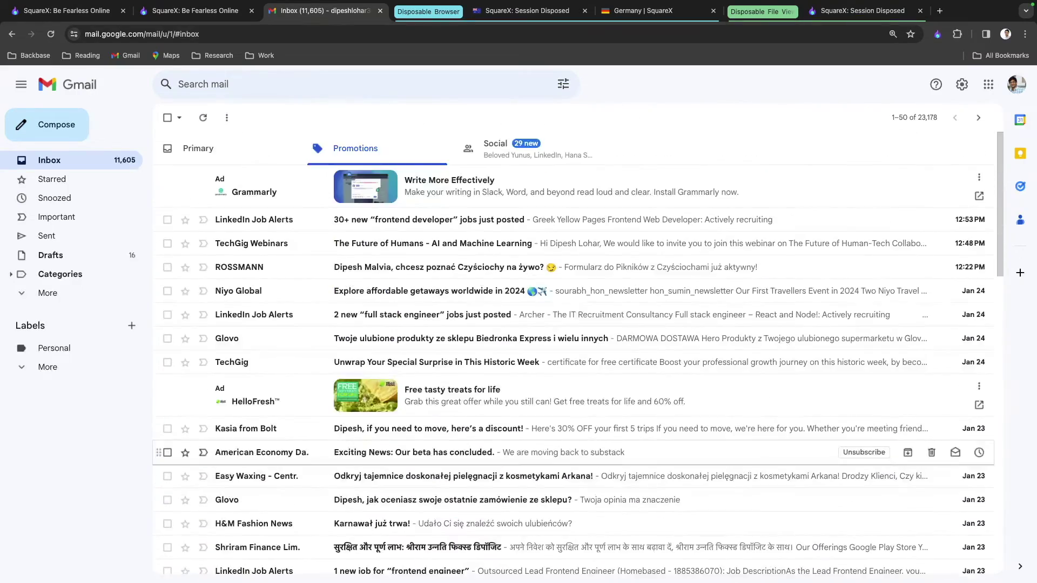
click(521, 11)
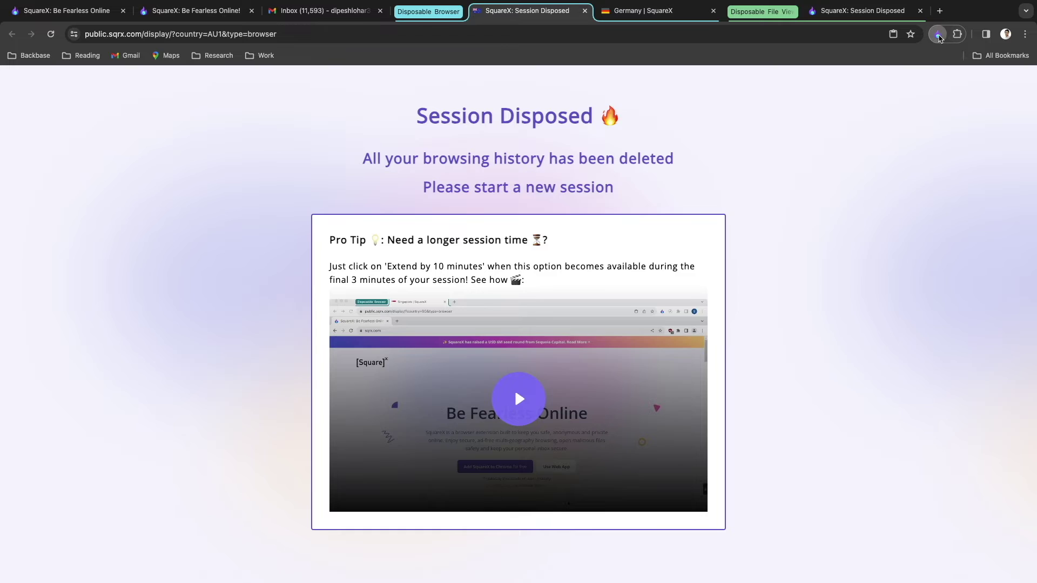
click(937, 34)
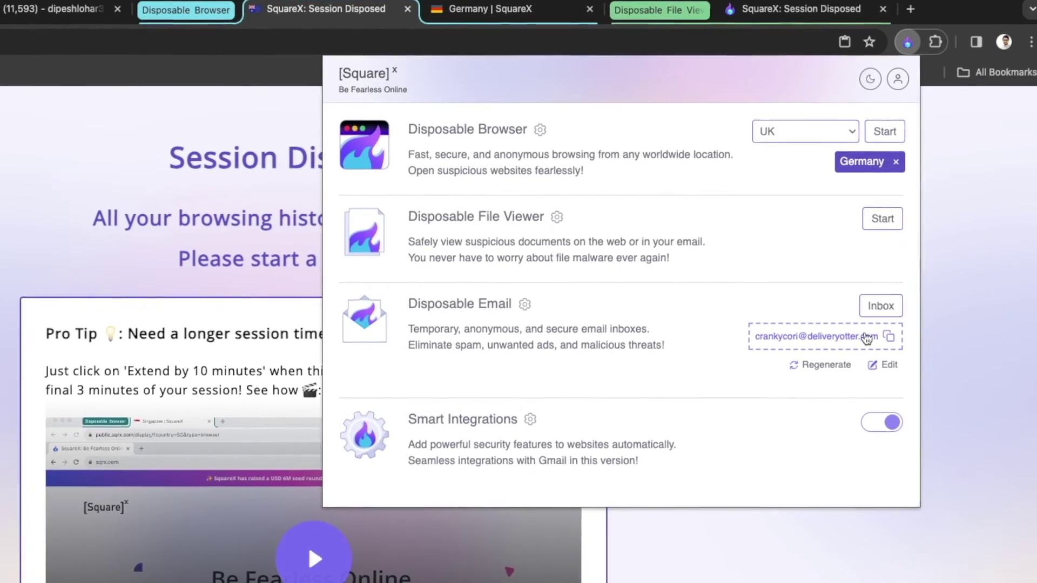
click(882, 367)
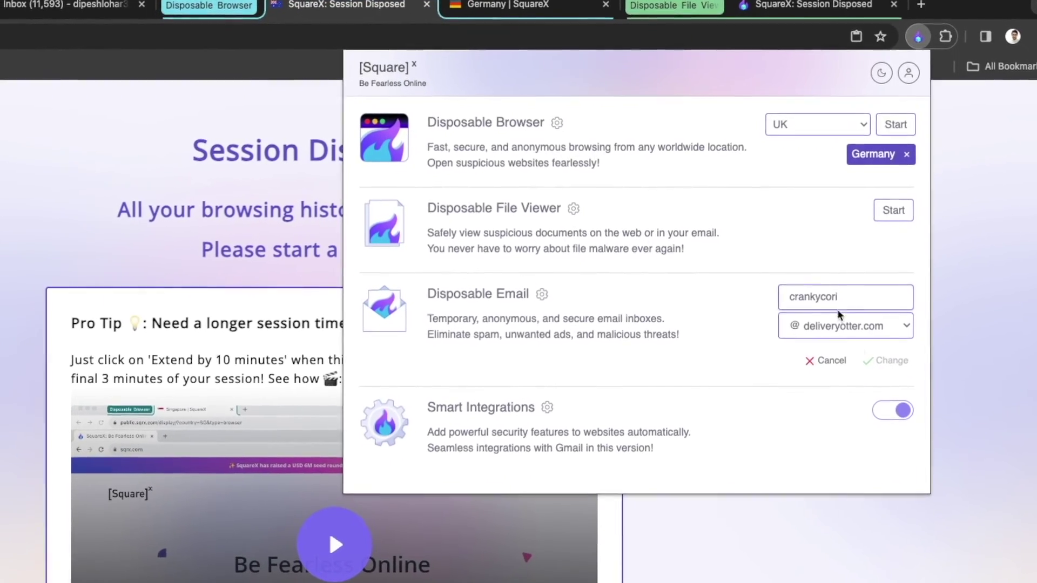
double_click(792, 300)
key(BackSpace)
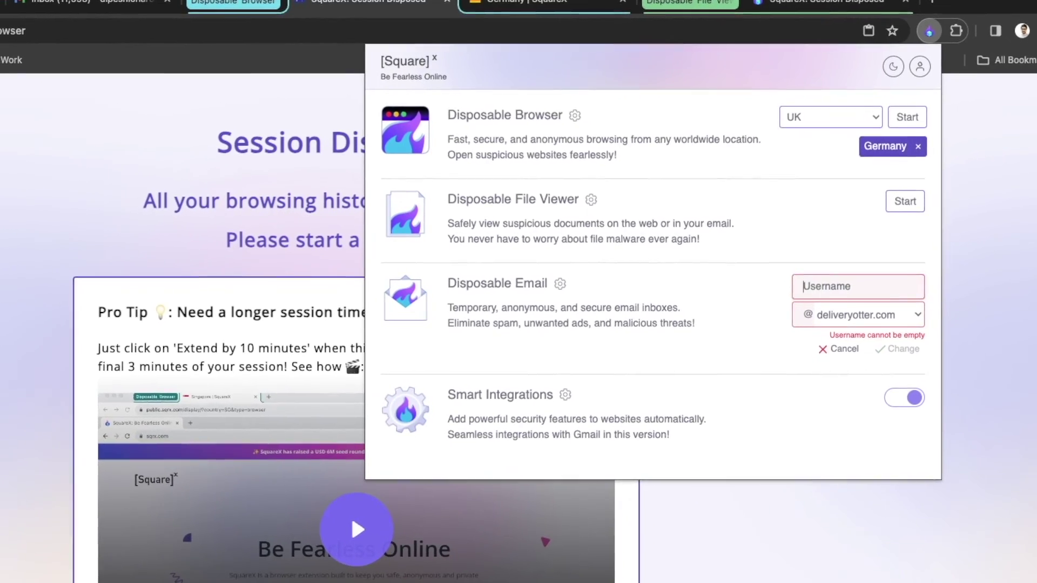
text(testinternet)
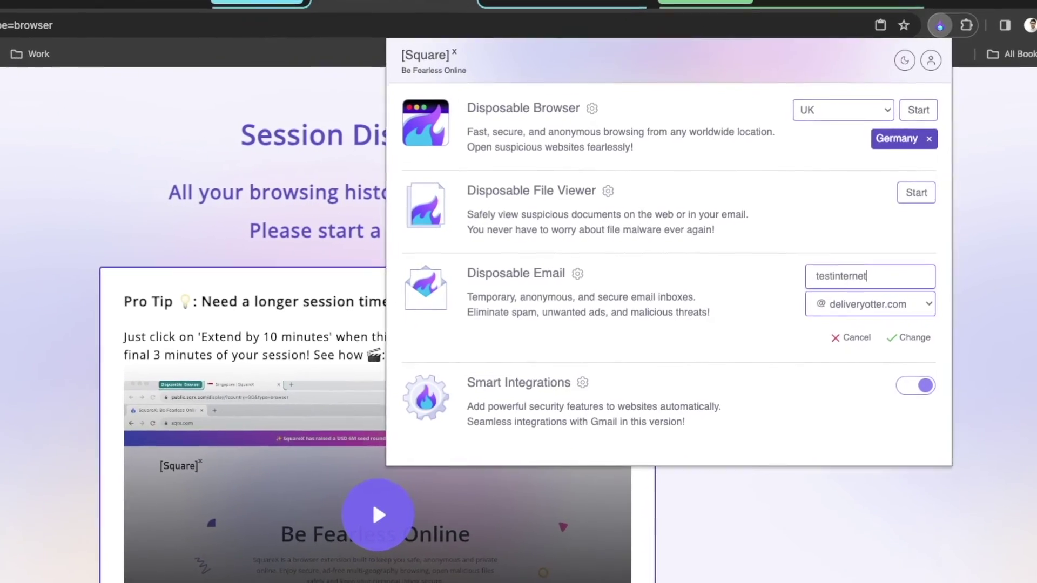
click(867, 307)
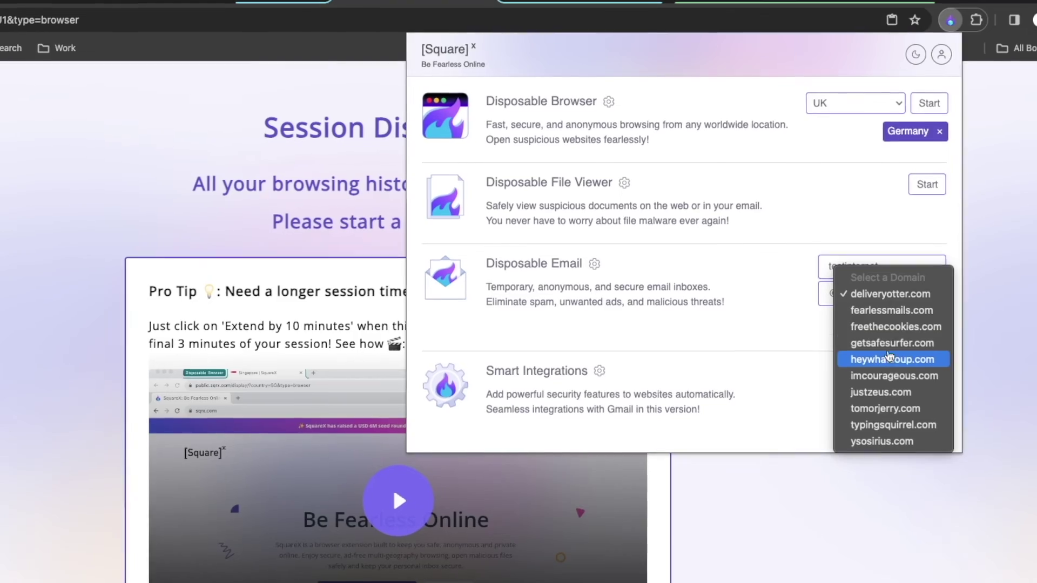
click(827, 333)
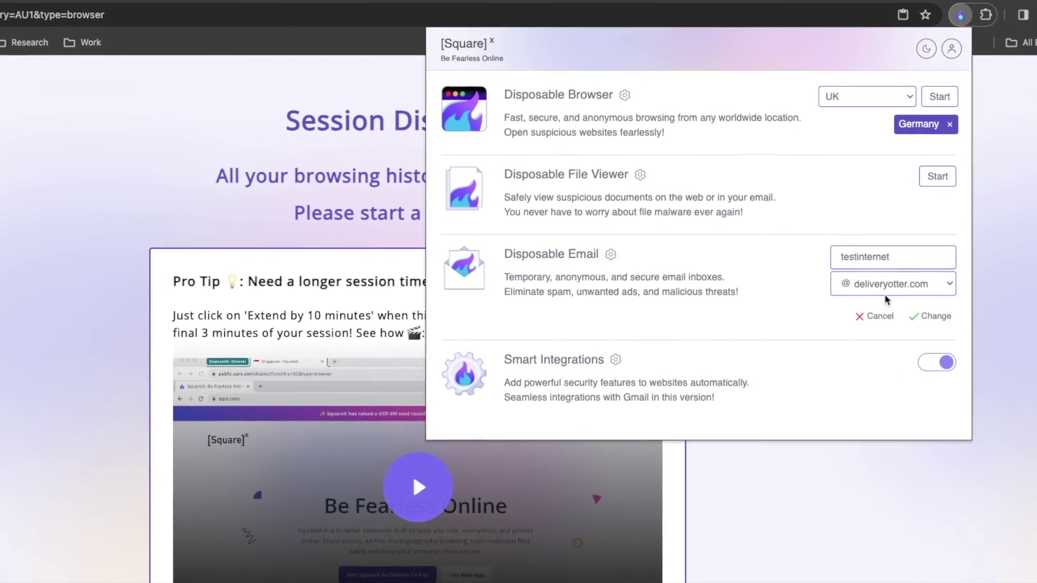
click(911, 315)
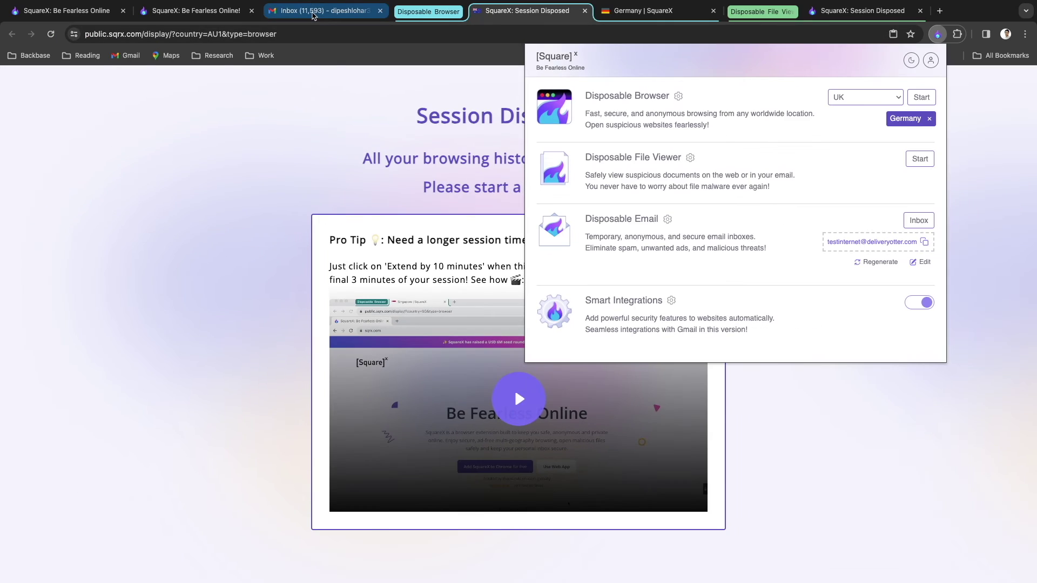
click(313, 13)
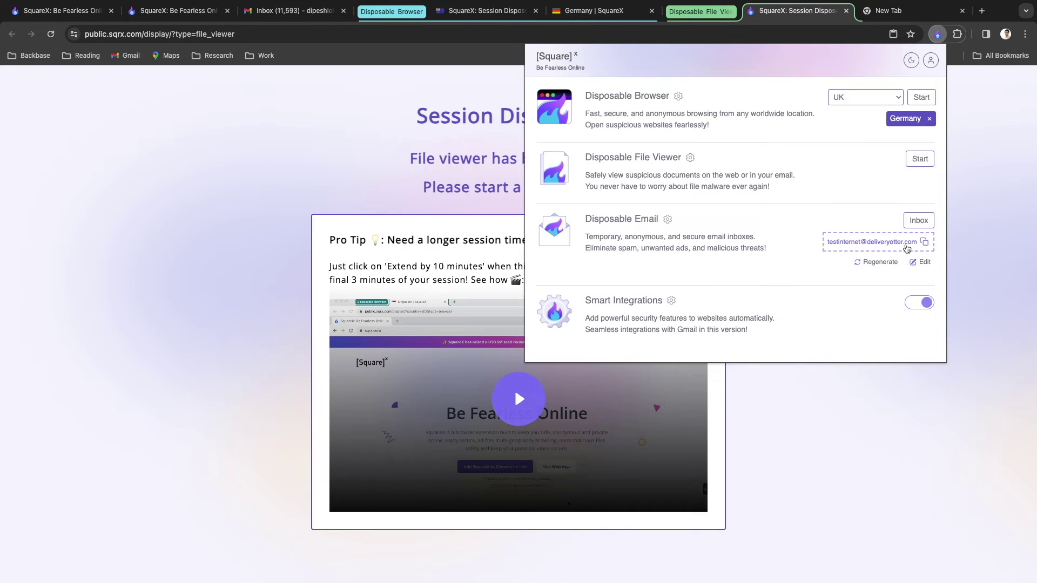
Step: Copy the disposable email address and go to quora.com in a new tab
click(923, 244)
click(860, 11)
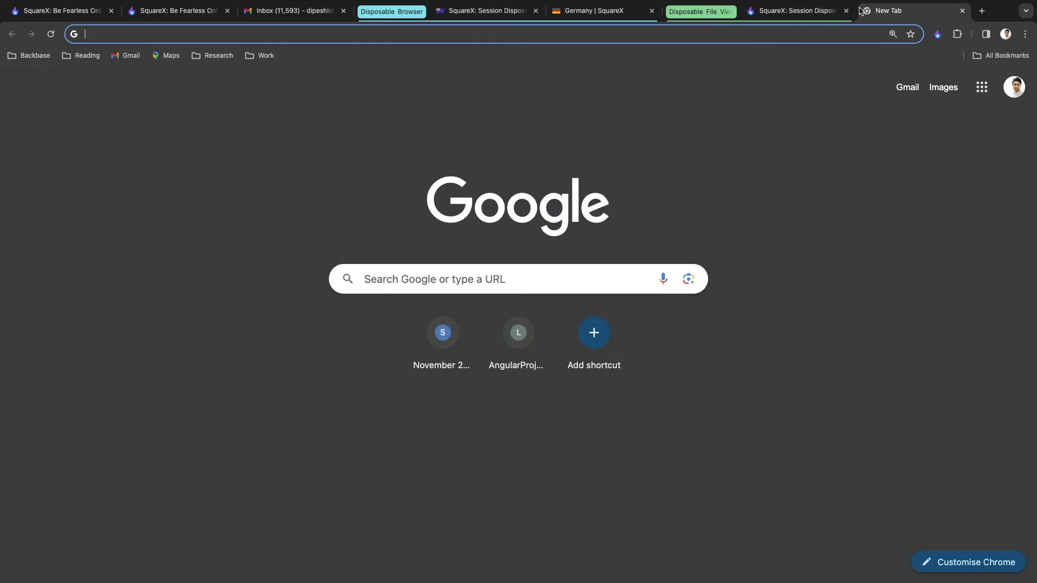
click(759, 37)
text(quora)
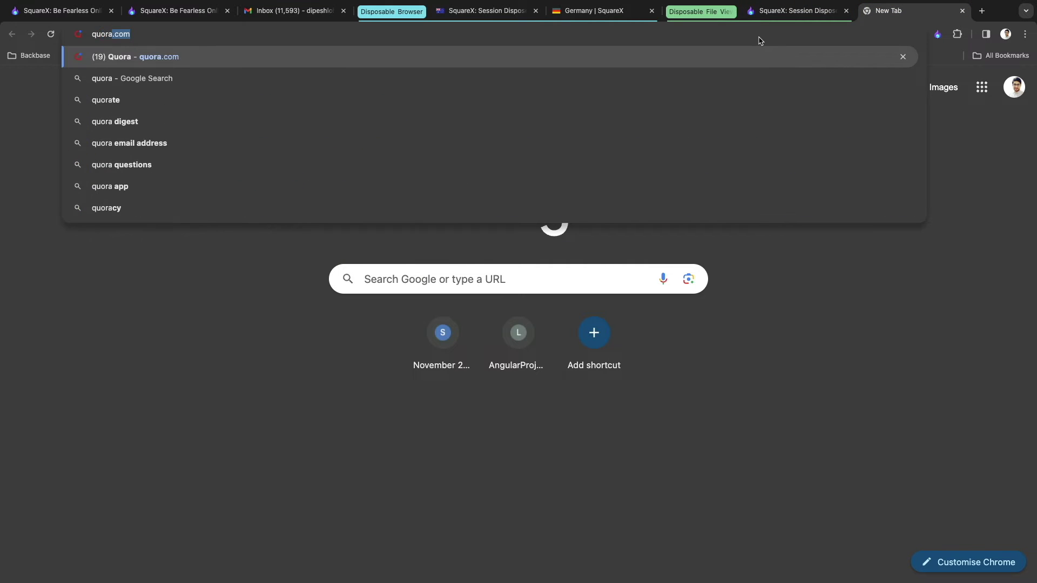
key(Return)
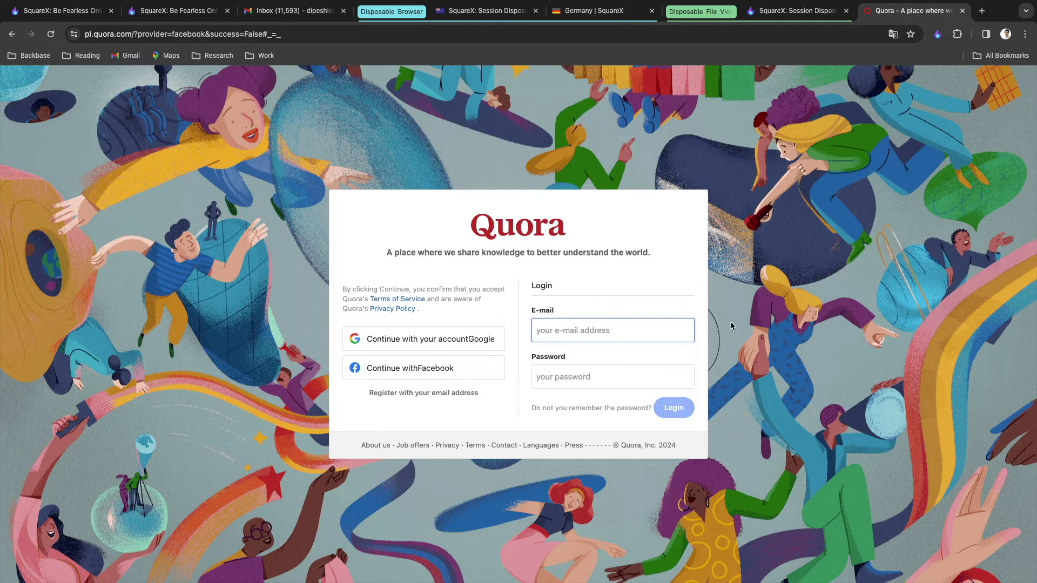
Step: Register on Quora by email with the name 'Test' and the disposable address
click(394, 394)
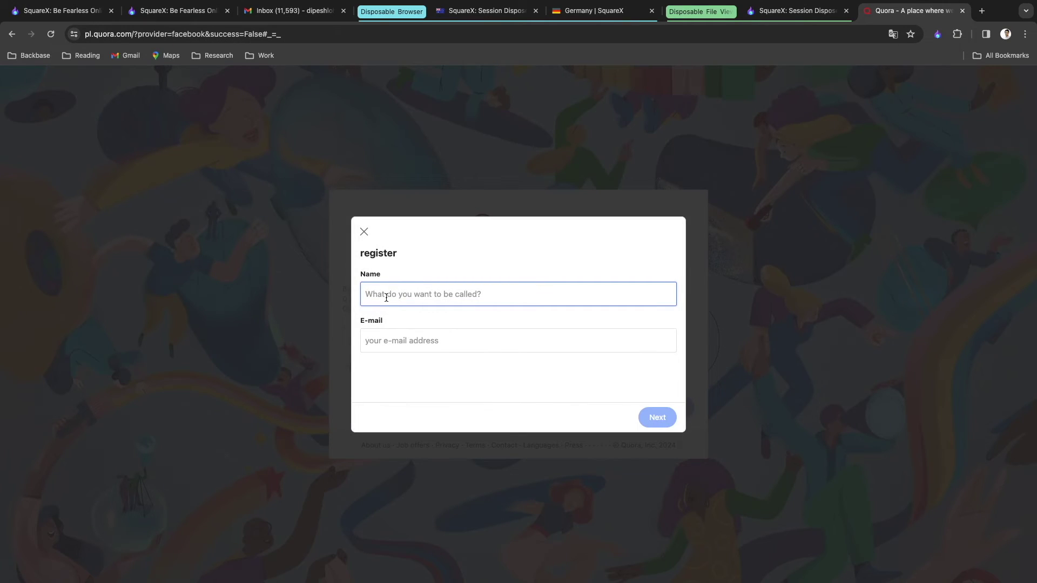
text(Test)
click(425, 341)
click(464, 441)
click(643, 419)
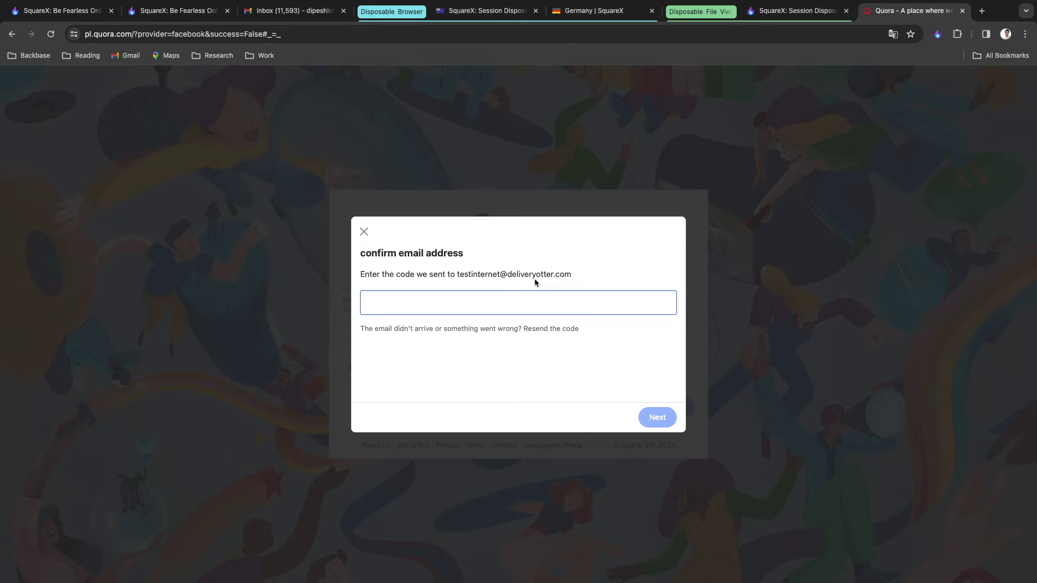
Step: Copy the confirmation code from the Quora email in the disposable inbox and submit it on Quora
click(937, 35)
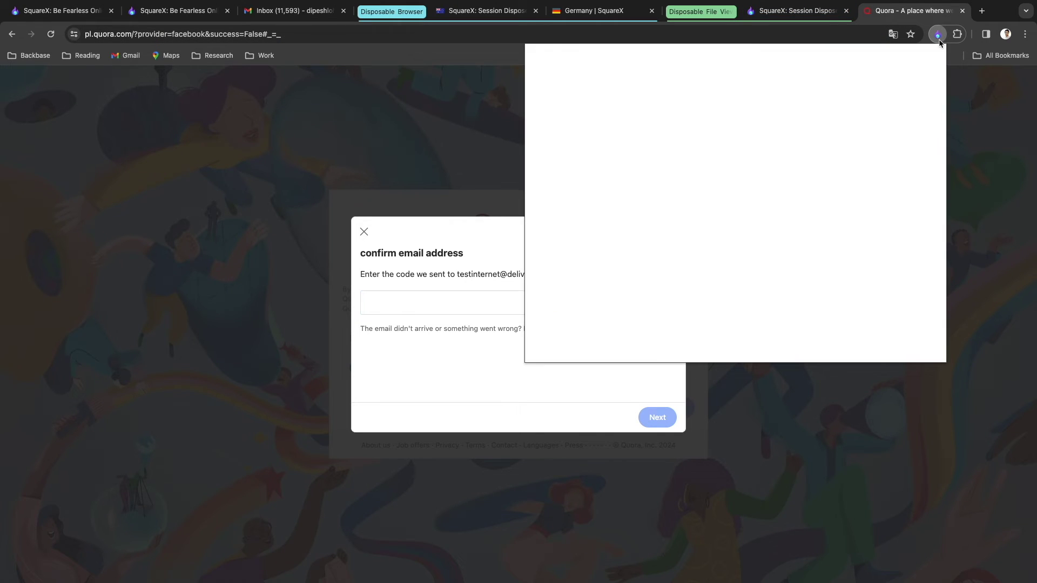
click(916, 220)
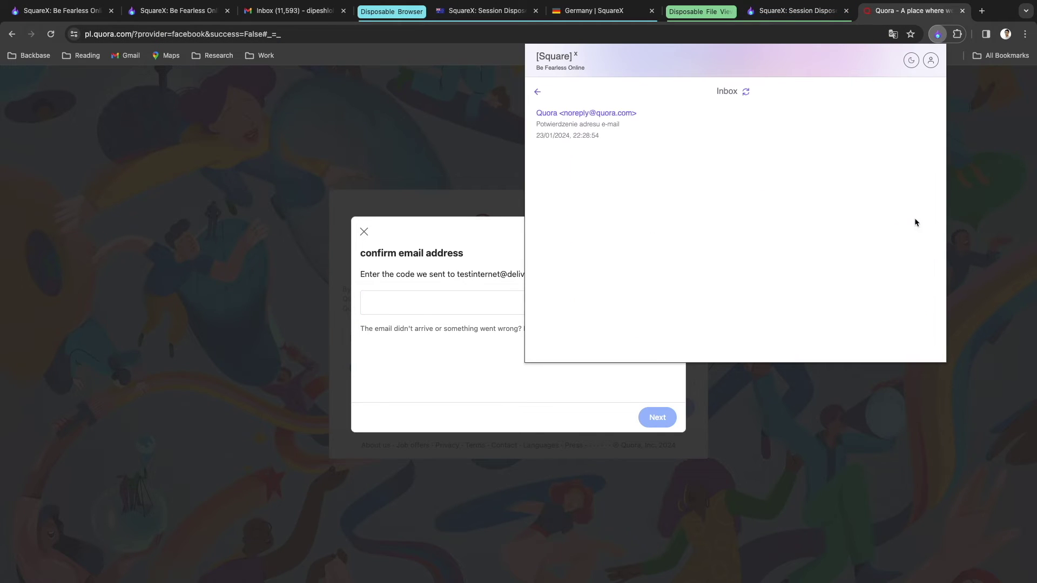
click(573, 116)
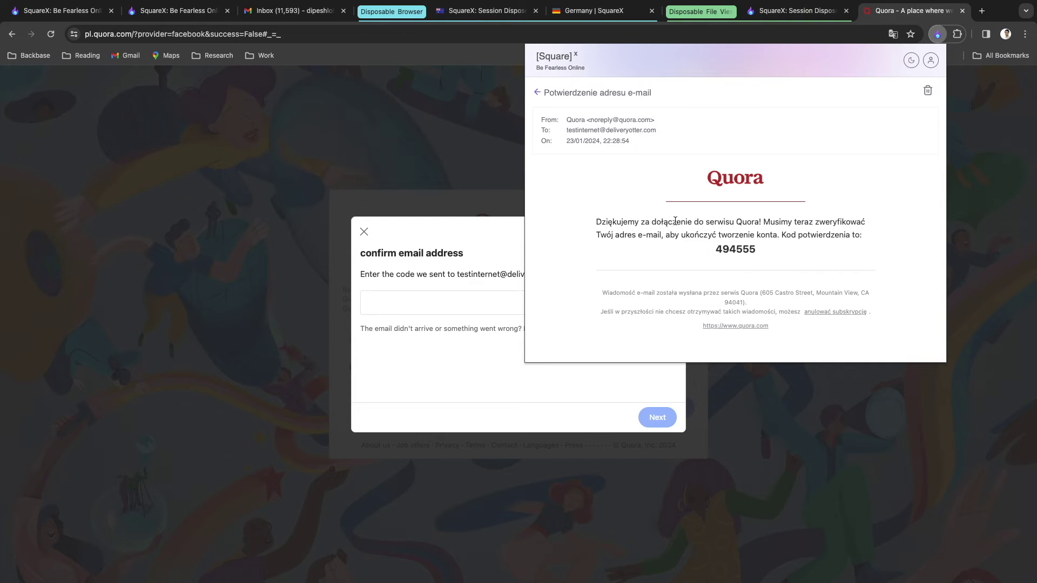
double_click(731, 247)
click(408, 303)
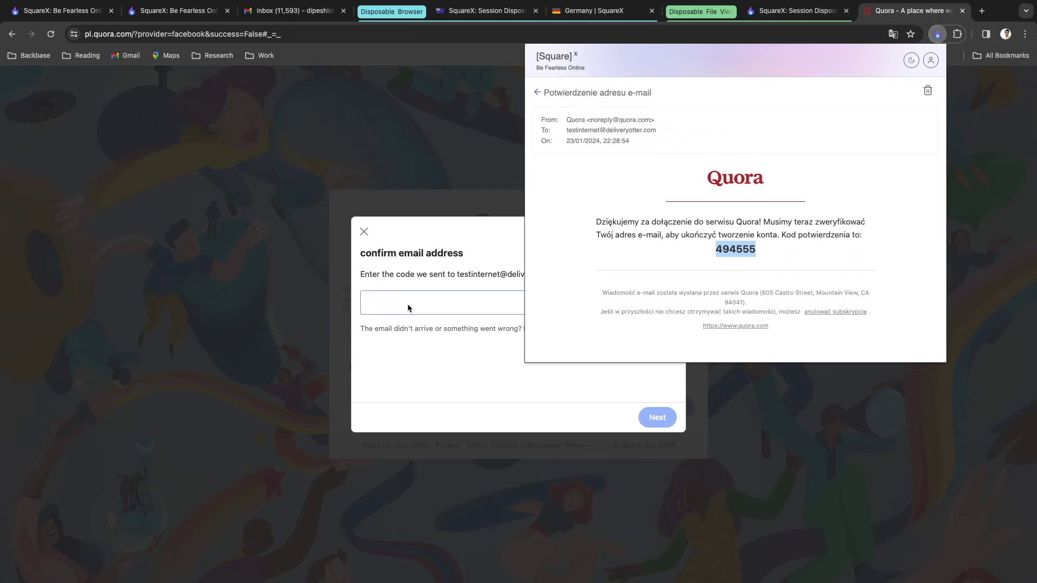
key(ctrl+v)
click(657, 417)
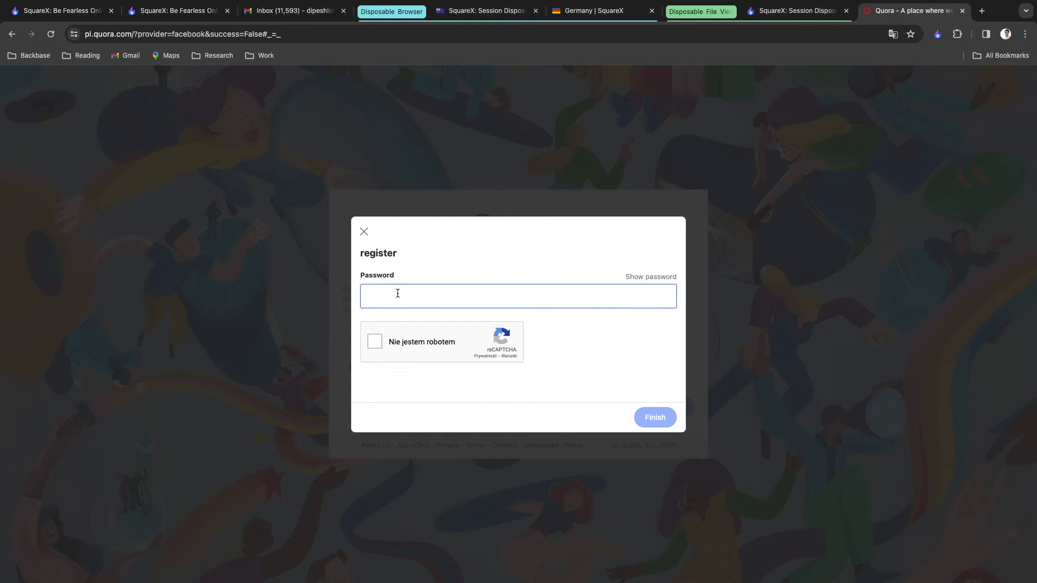
Step: Recheck the disposable email inbox in the SquareX panel, then return to the features list
click(937, 34)
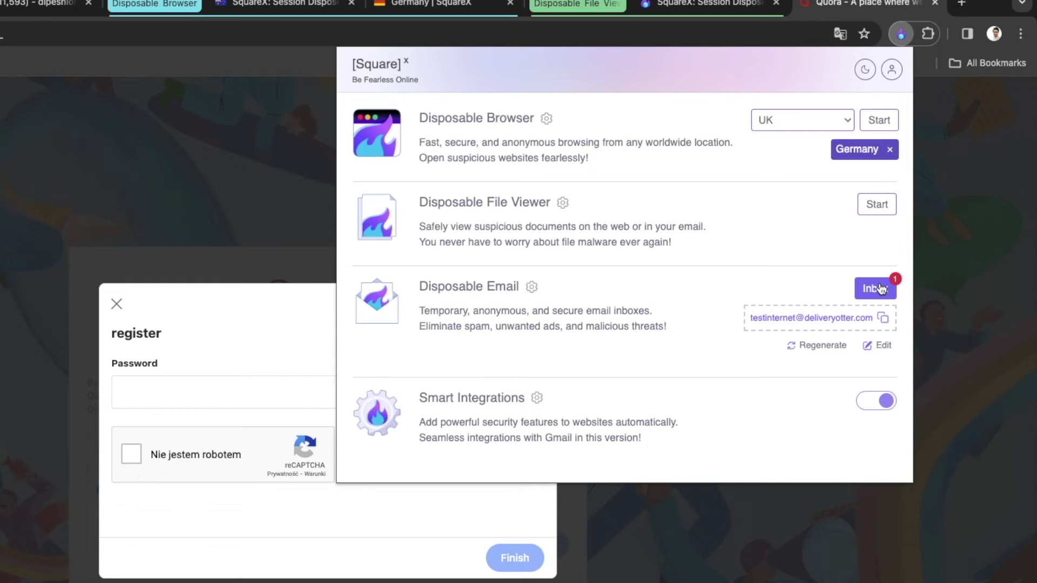
click(880, 289)
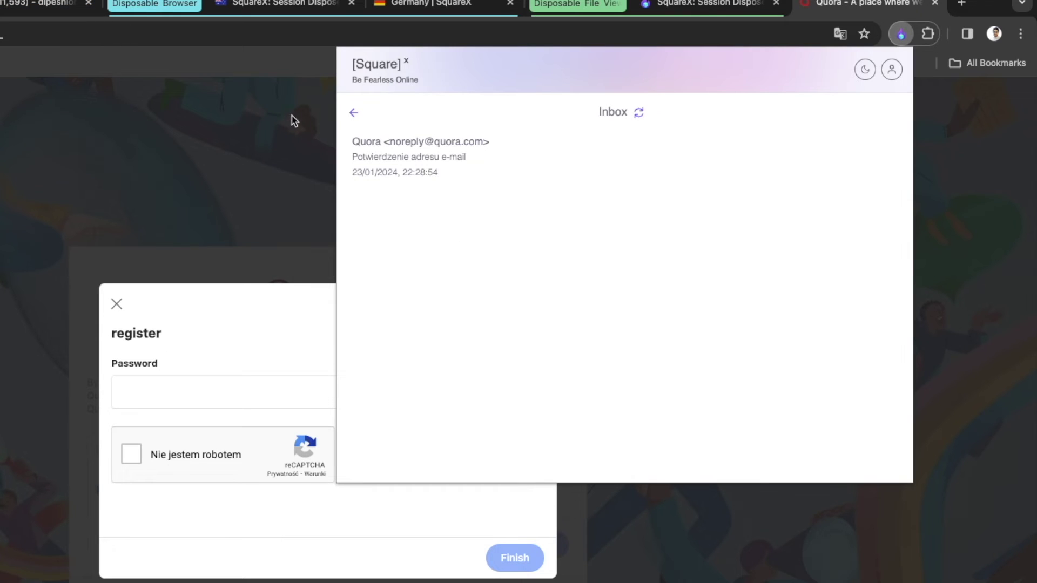
click(353, 113)
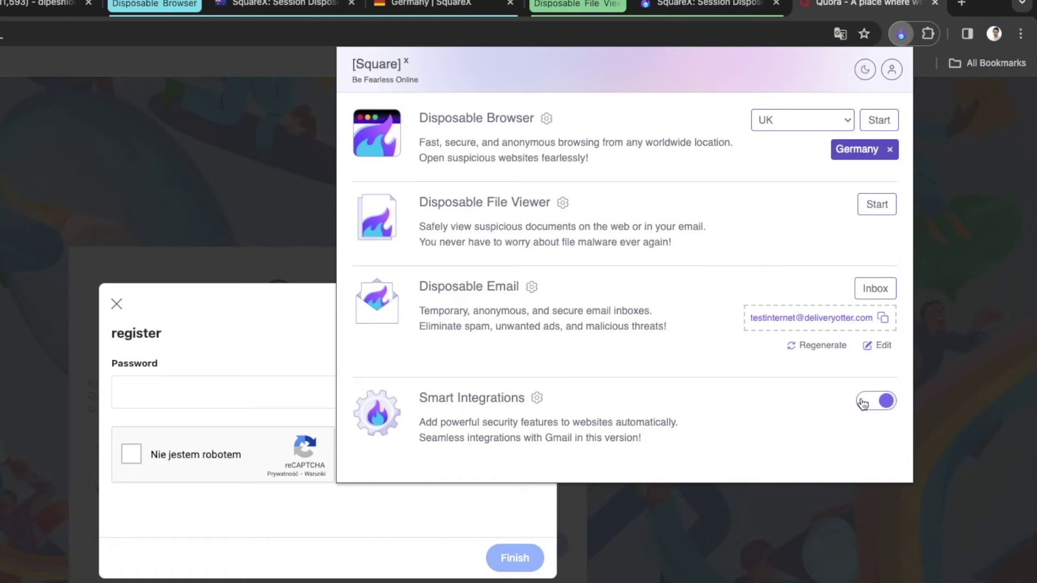
Step: Check that Gmail Preview in Enhanced Privacy Mode is enabled, then go back to the Gmail inbox
click(536, 397)
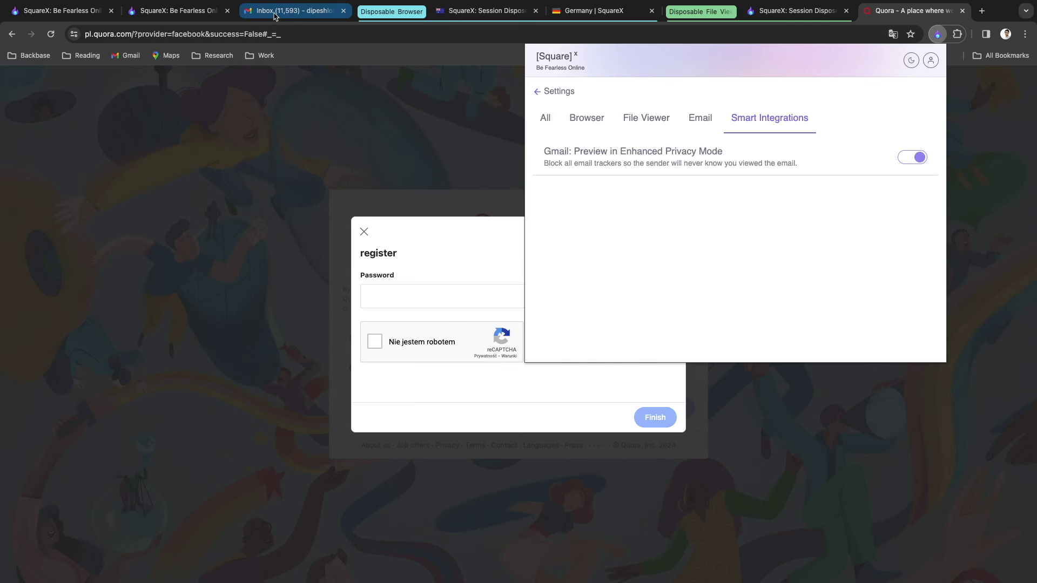
click(23, 2)
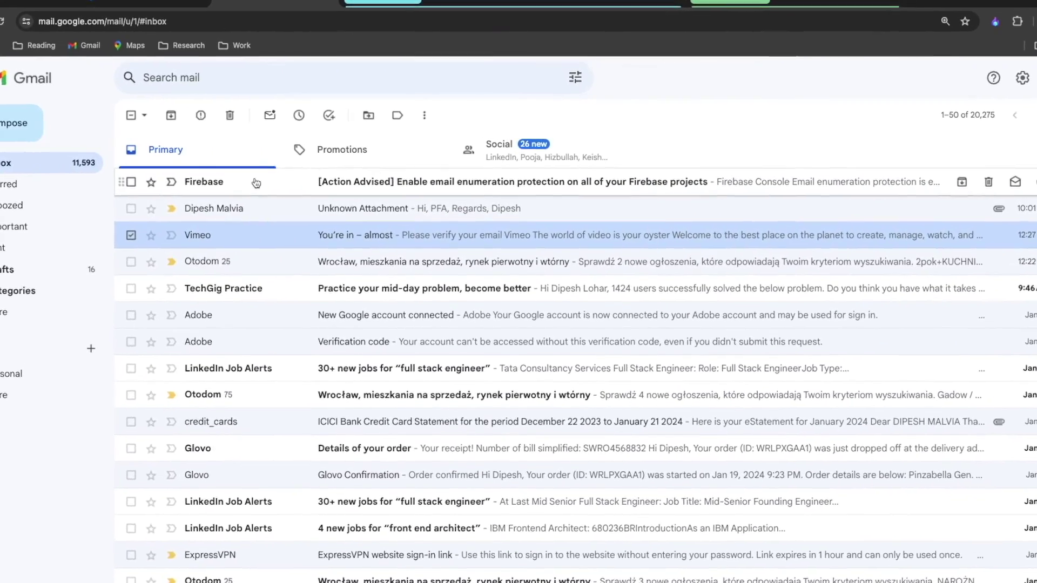
Step: Preview the Firebase email in SquareX Enhanced Privacy Mode
right_click(255, 182)
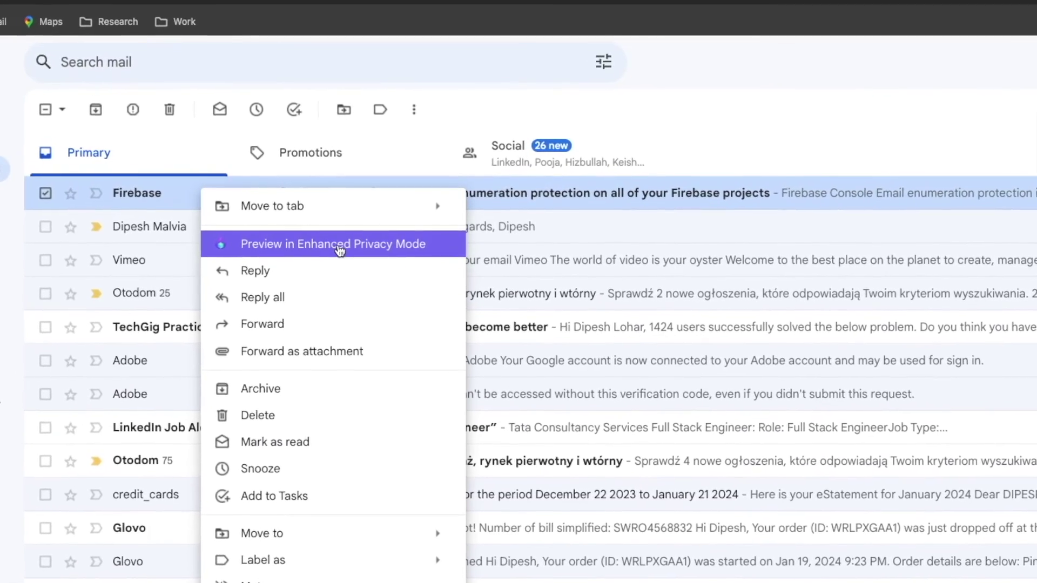
click(339, 246)
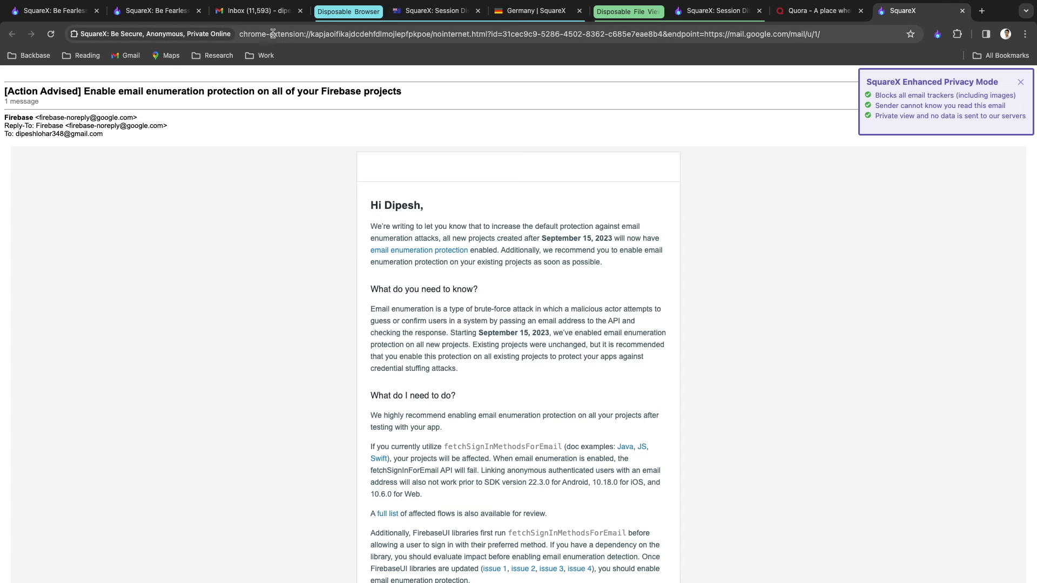
drag(341, 34, 484, 46)
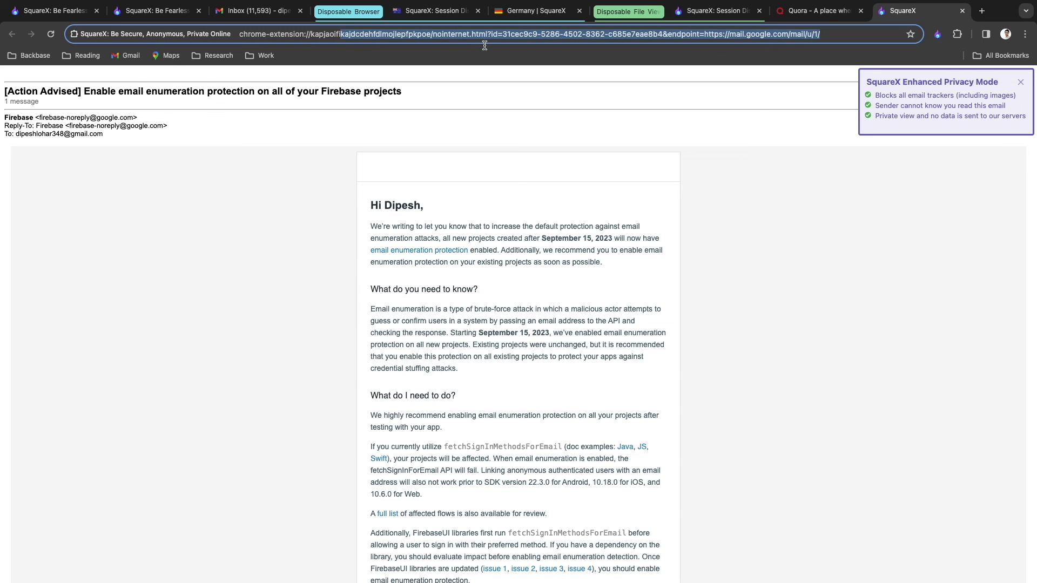
click(275, 310)
Step: Scroll through the privacy preview of the email, then return to the SquareX homepage
scroll(284, 319, down, 1)
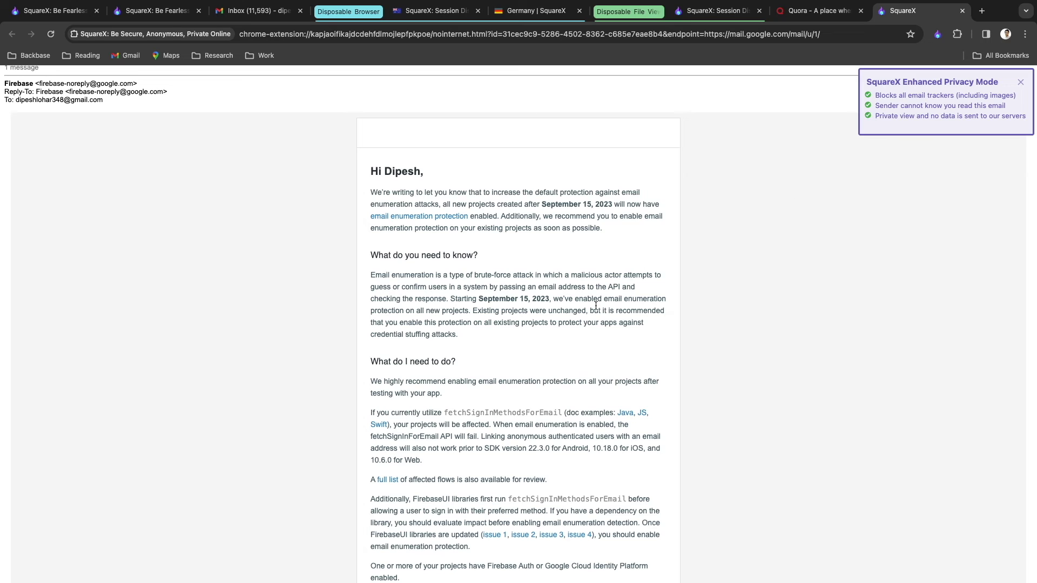
scroll(596, 305, down, 1)
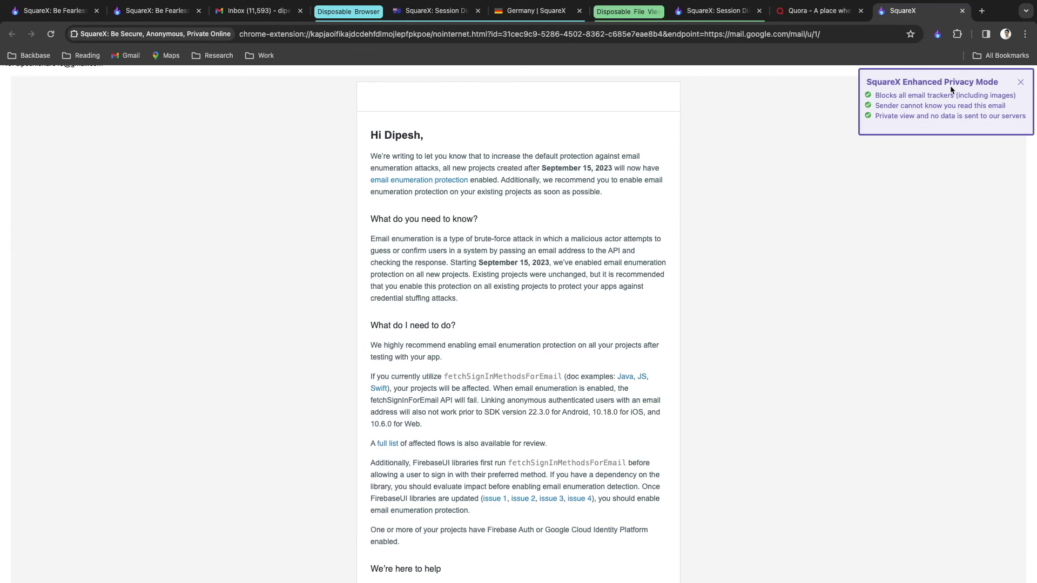
scroll(560, 382, down, 3)
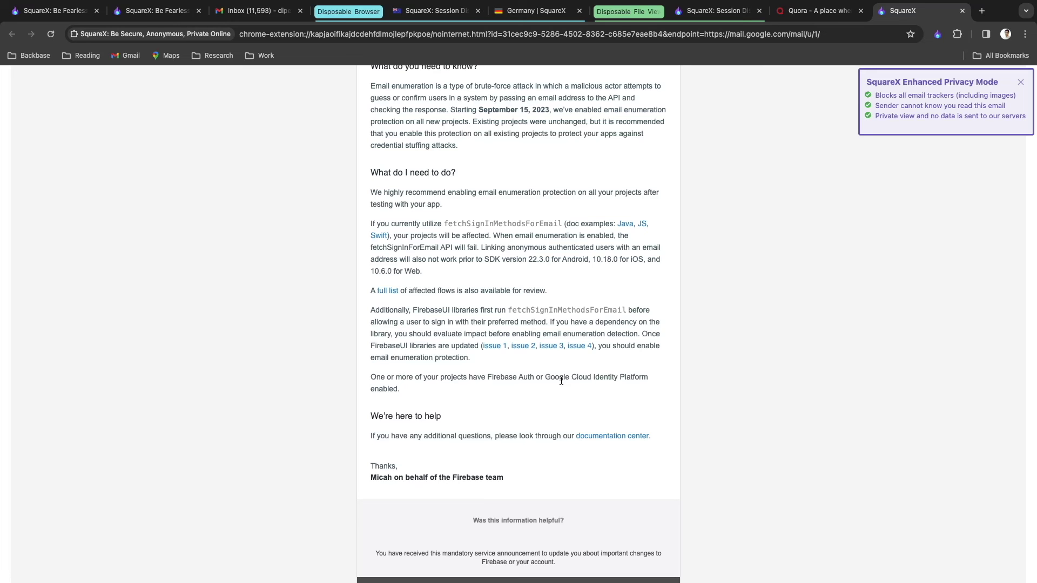
click(54, 11)
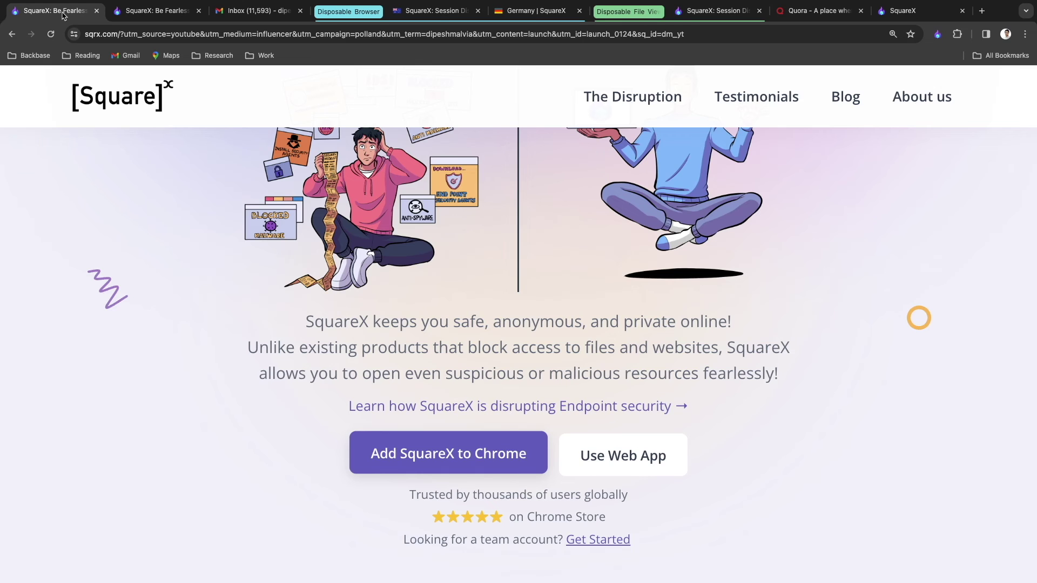